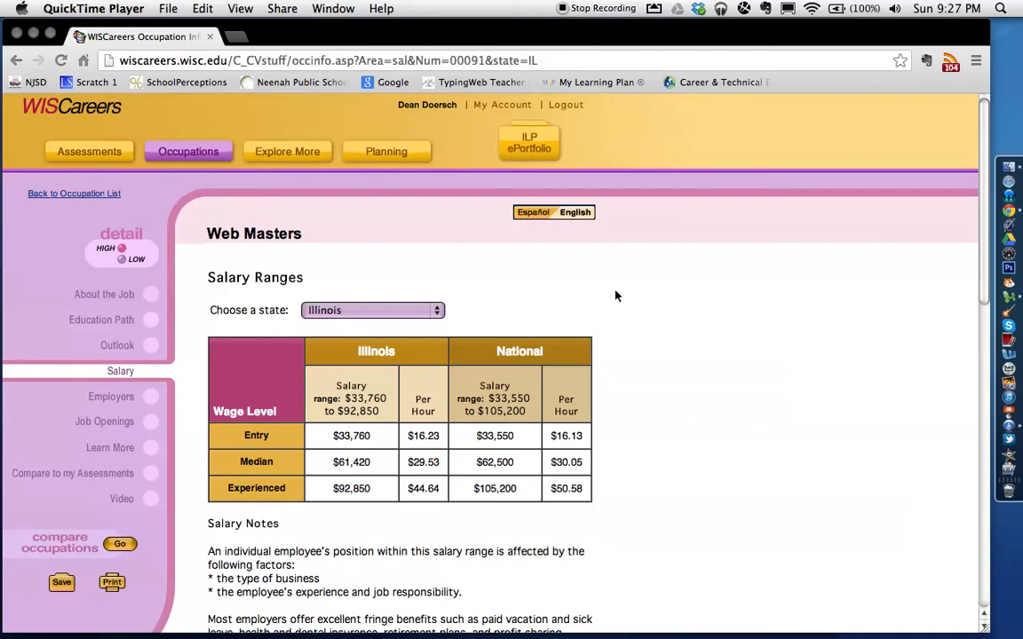
# - From the WISCareers home page, open the Personal Globe Inventory results in the assessments and review the interest profile
pyautogui.click(102, 156)
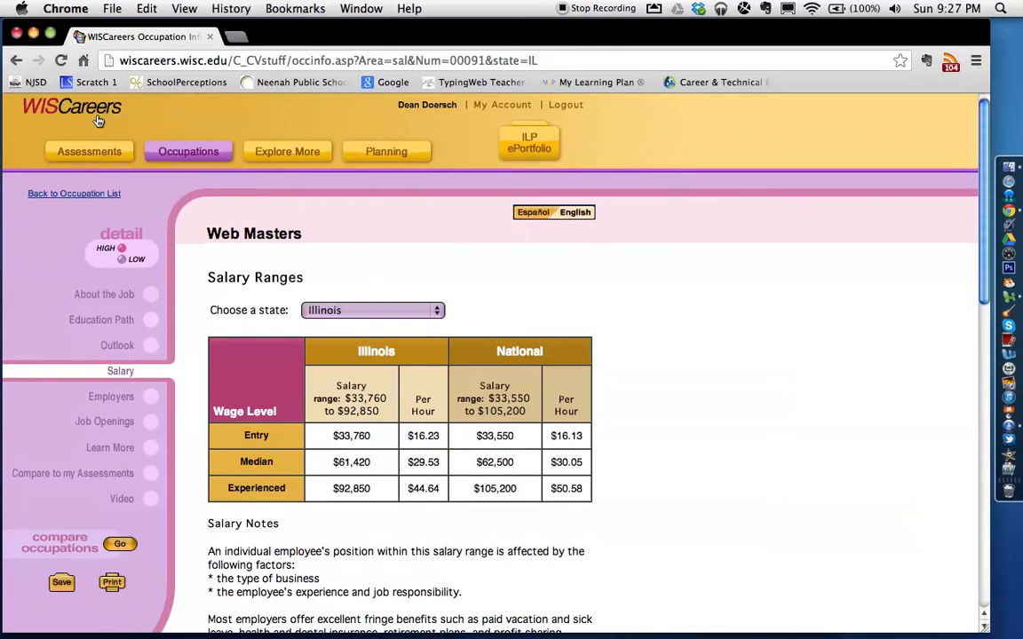
pyautogui.click(88, 110)
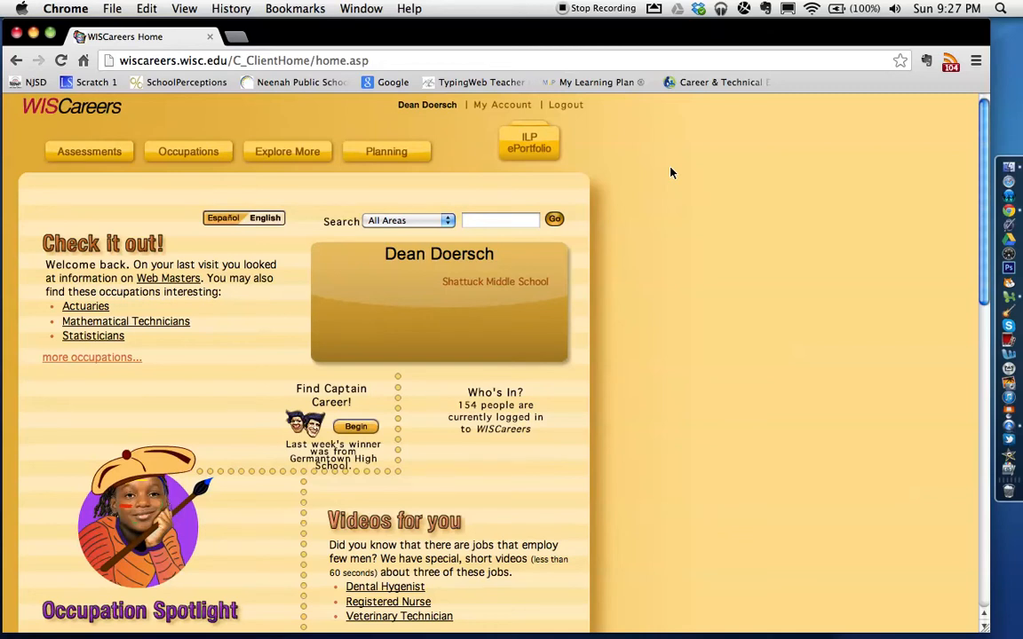
pyautogui.click(83, 154)
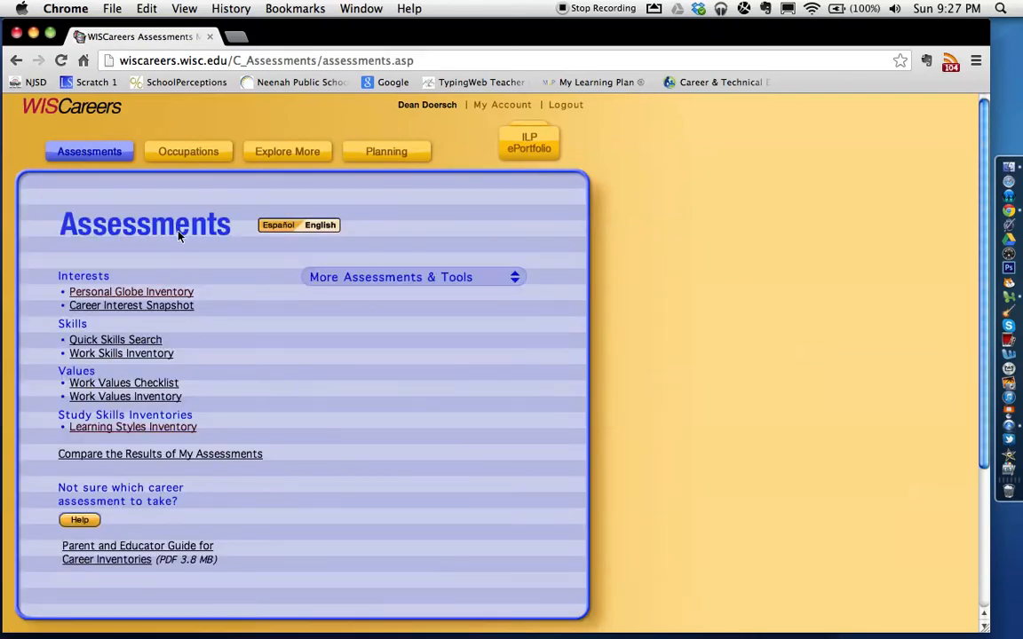
pyautogui.click(165, 295)
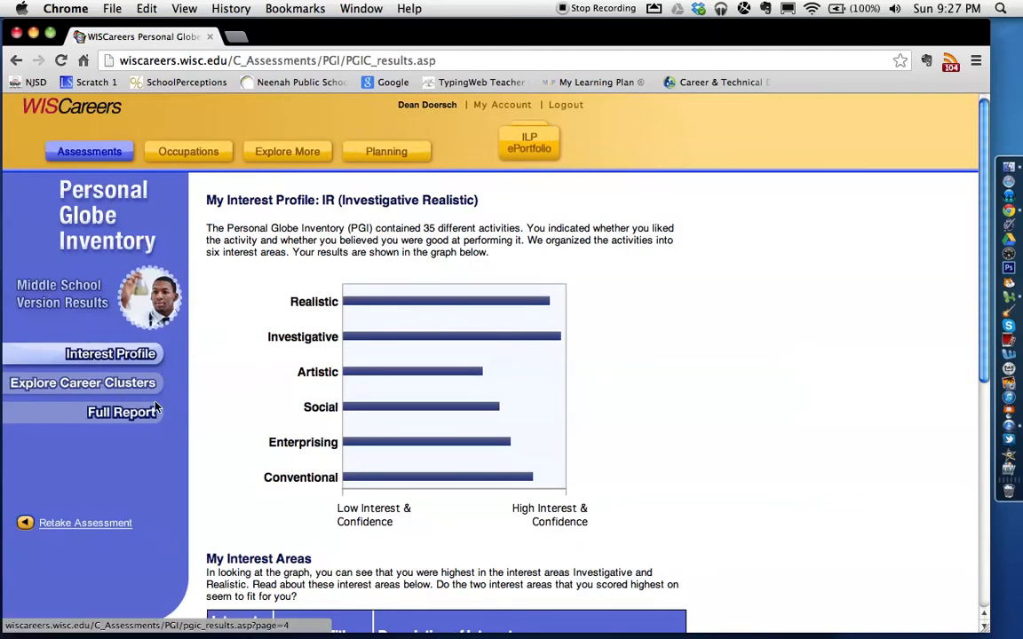
pyautogui.scroll(-5, 692, 424)
pyautogui.scroll(5, 696, 425)
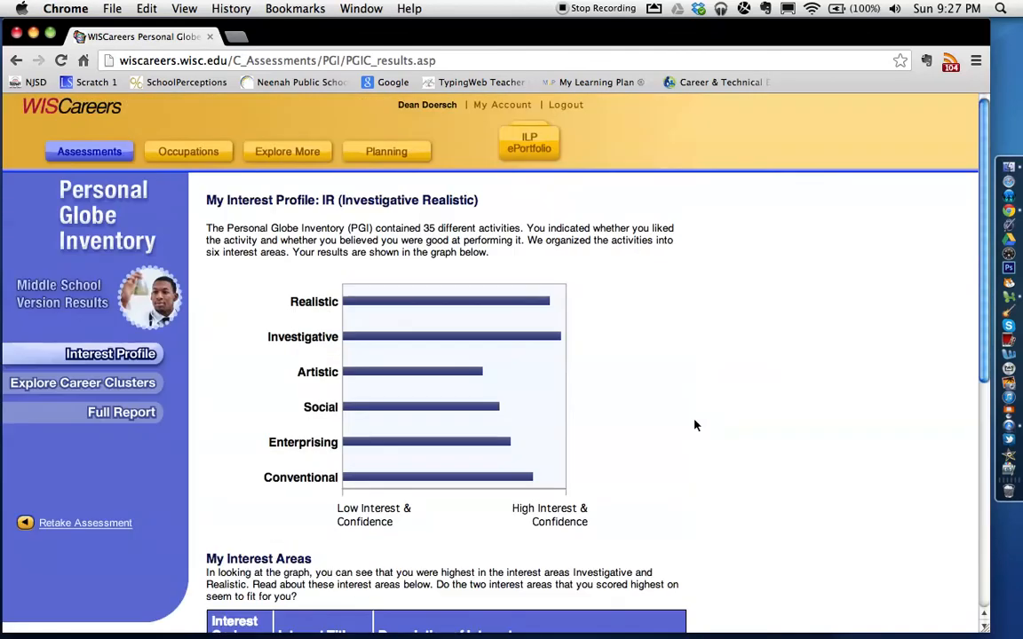
# - Open the full interest report and go to the Anesthesiologists occupation listed in its Therapeutic Services Pathway
pyautogui.click(118, 414)
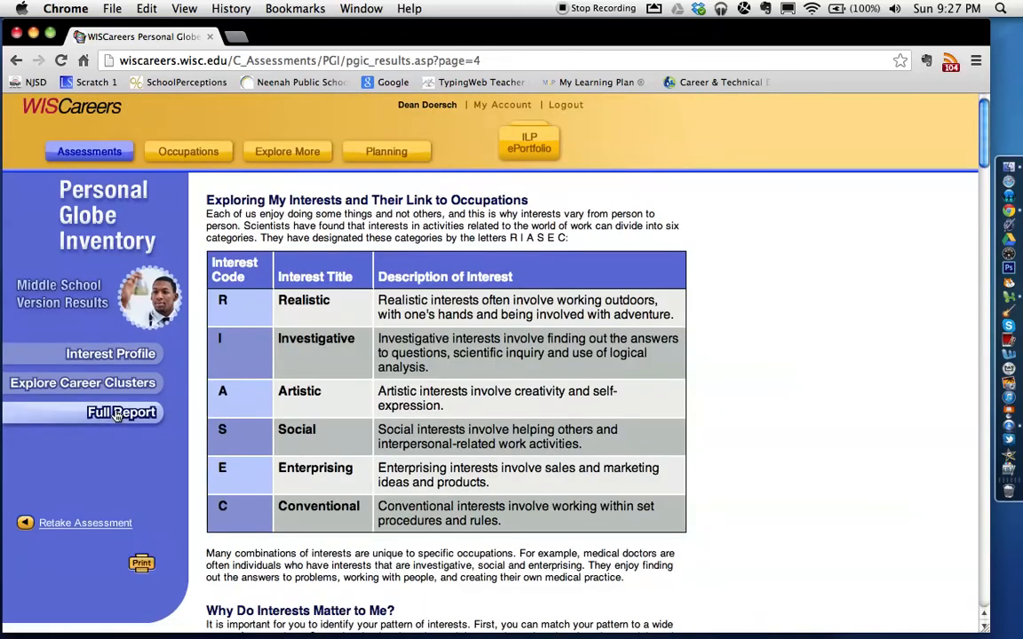
pyautogui.scroll(-10, 795, 423)
pyautogui.scroll(-5, 800, 426)
pyautogui.scroll(-1, 799, 426)
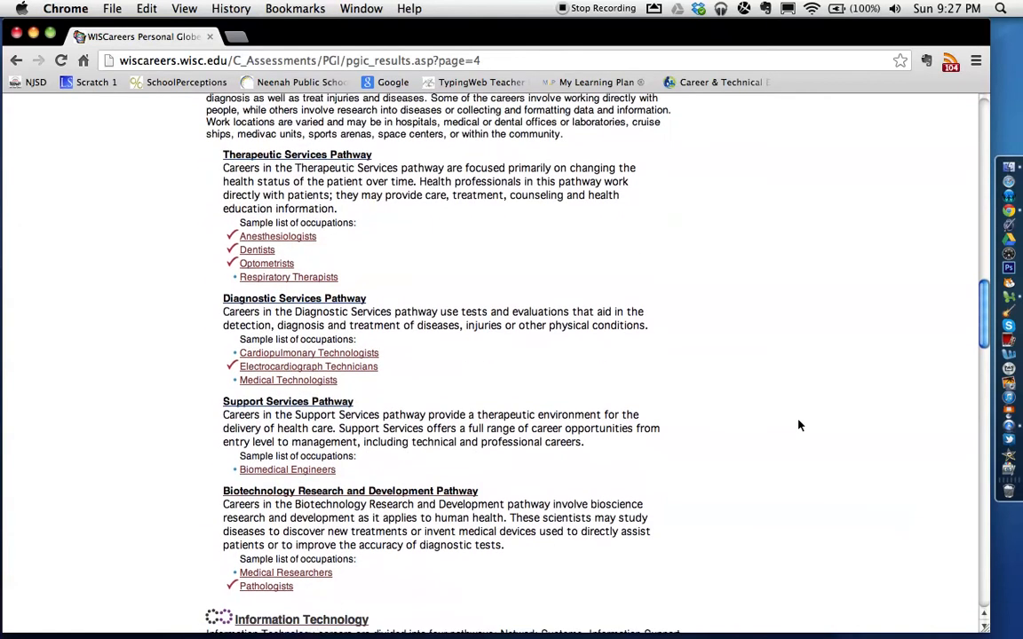
pyautogui.scroll(-1, 799, 425)
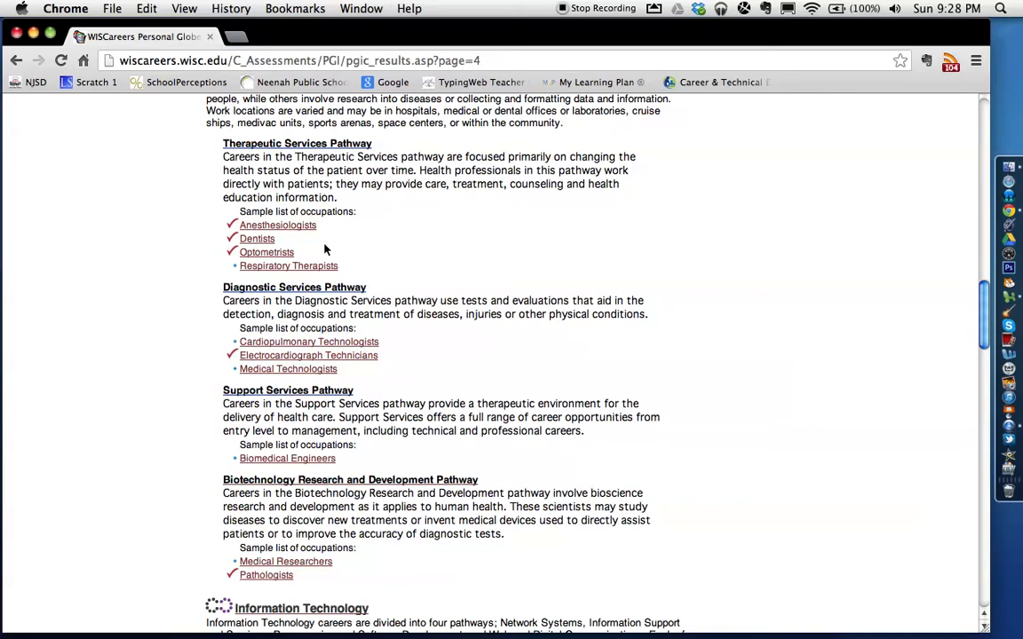
pyautogui.click(266, 225)
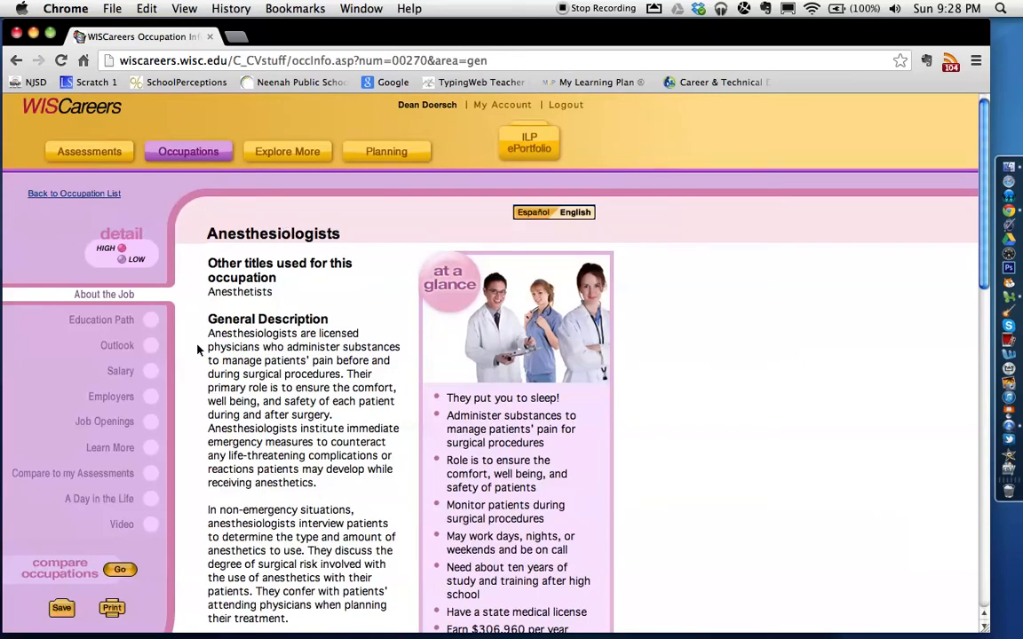
# - Read the Anesthesiologists description, open the occupation's Wisconsin salary ranges and capture the state salary table as a screenshot
pyautogui.scroll(-5, 315, 311)
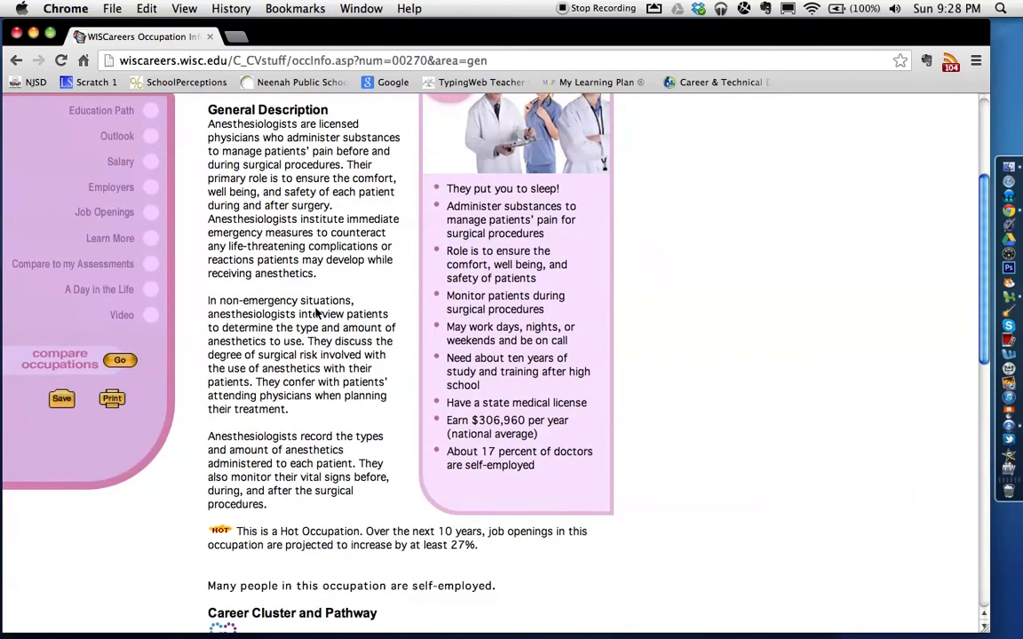
pyautogui.scroll(2, 316, 311)
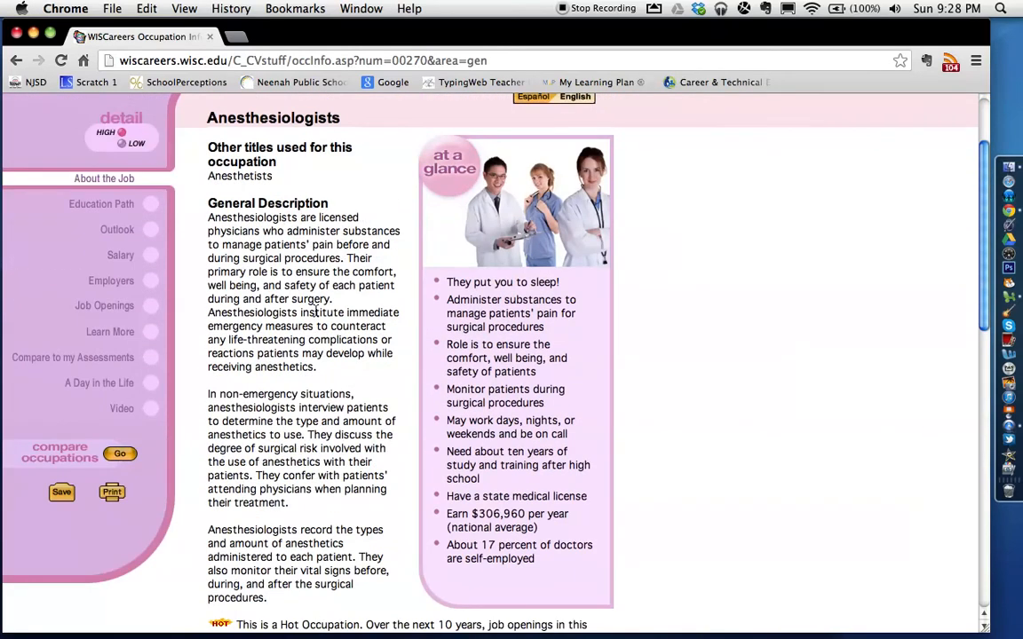
pyautogui.scroll(3, 316, 306)
pyautogui.click(142, 326)
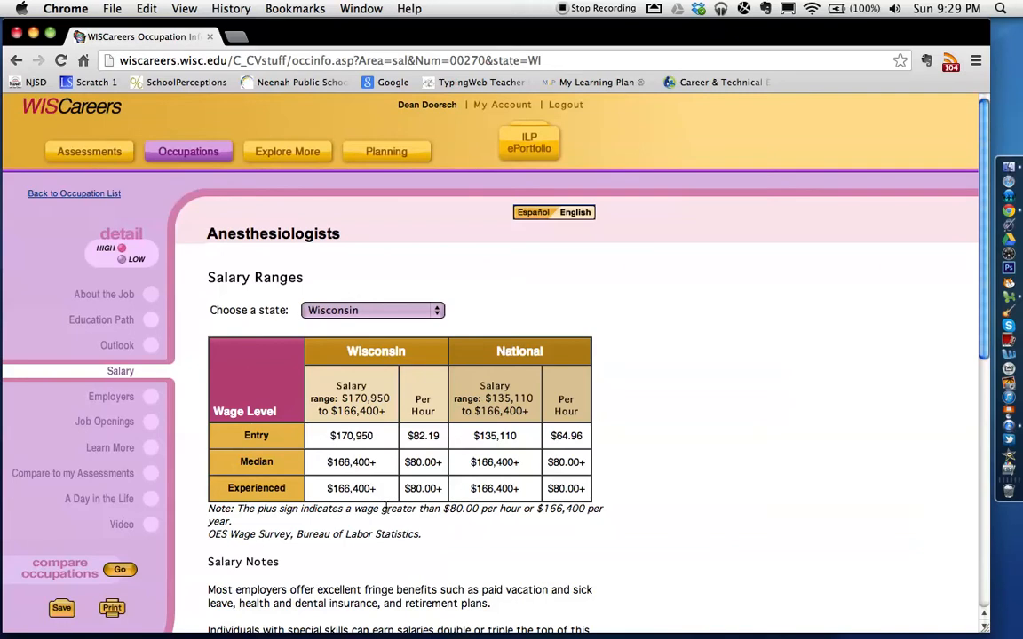
pyautogui.press('super+shift+4')
pyautogui.moveTo(196, 210); pyautogui.dragTo(462, 526)
# - View the Browse Occupations search options and return to the Occupations overview
pyautogui.click(188, 152)
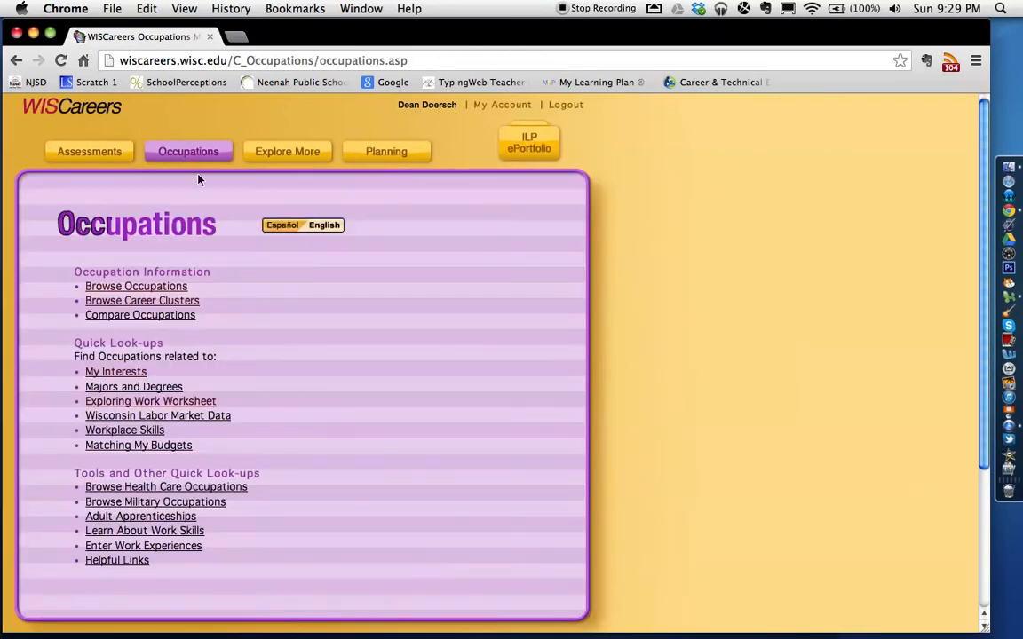
pyautogui.click(163, 287)
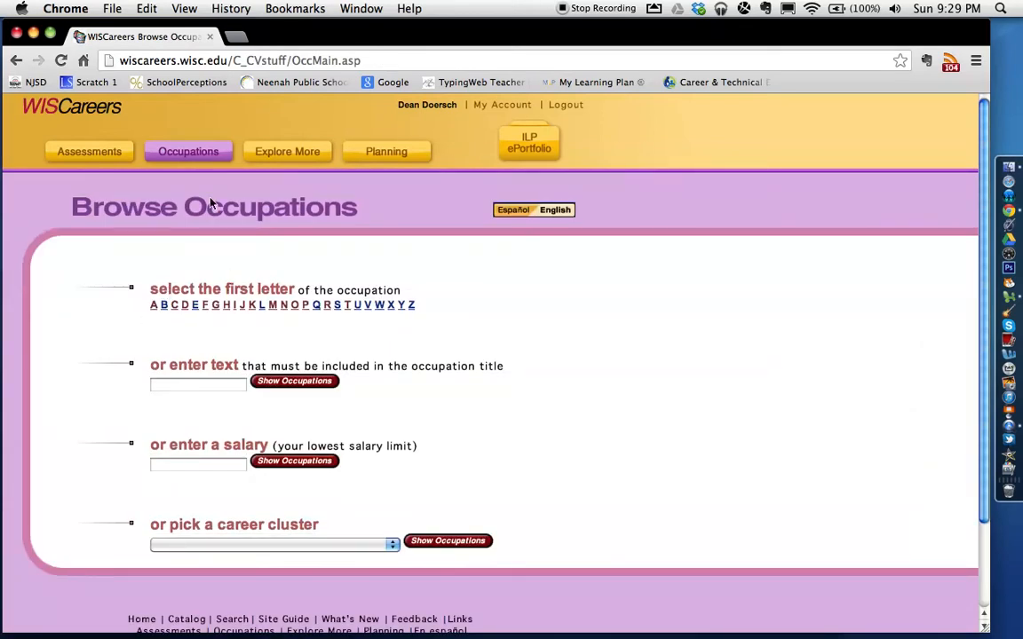
pyautogui.click(182, 153)
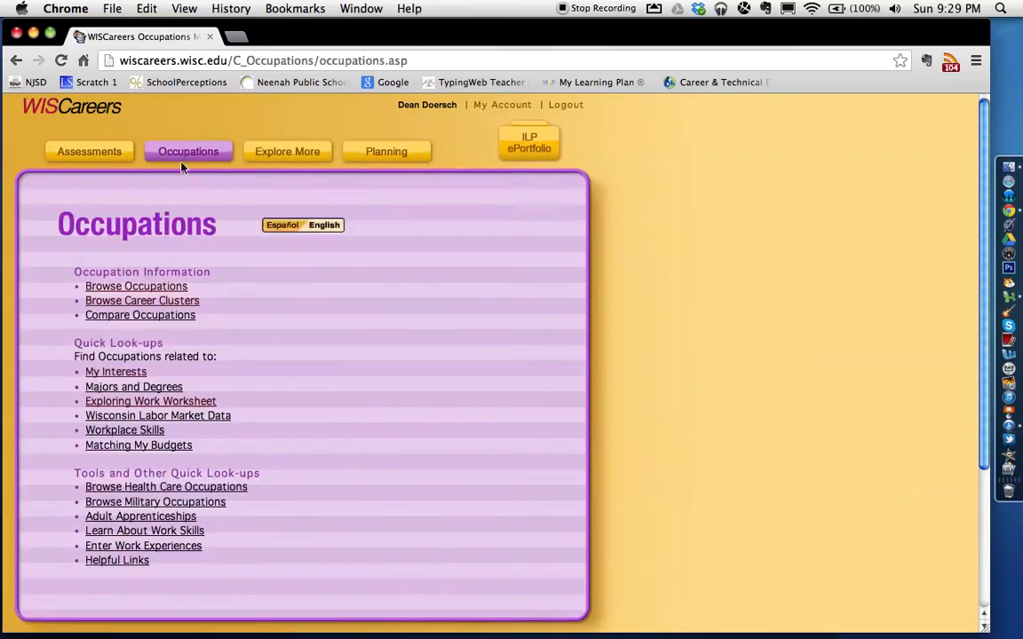
# - Browse the career clusters to Education and Training and open its Teaching and Training Pathway
pyautogui.click(164, 302)
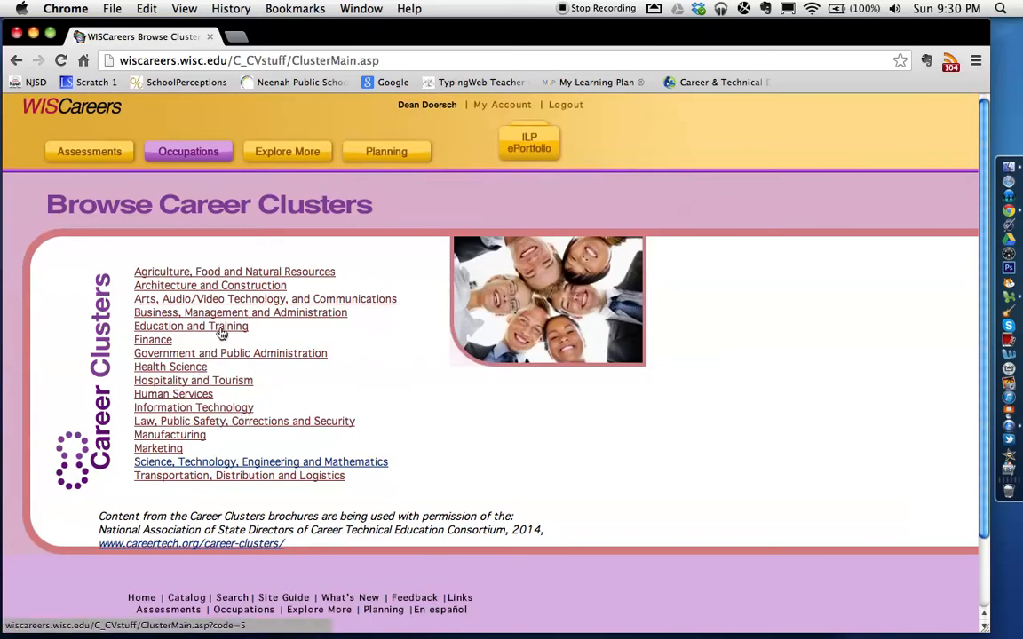
pyautogui.click(190, 327)
pyautogui.scroll(-4, 538, 476)
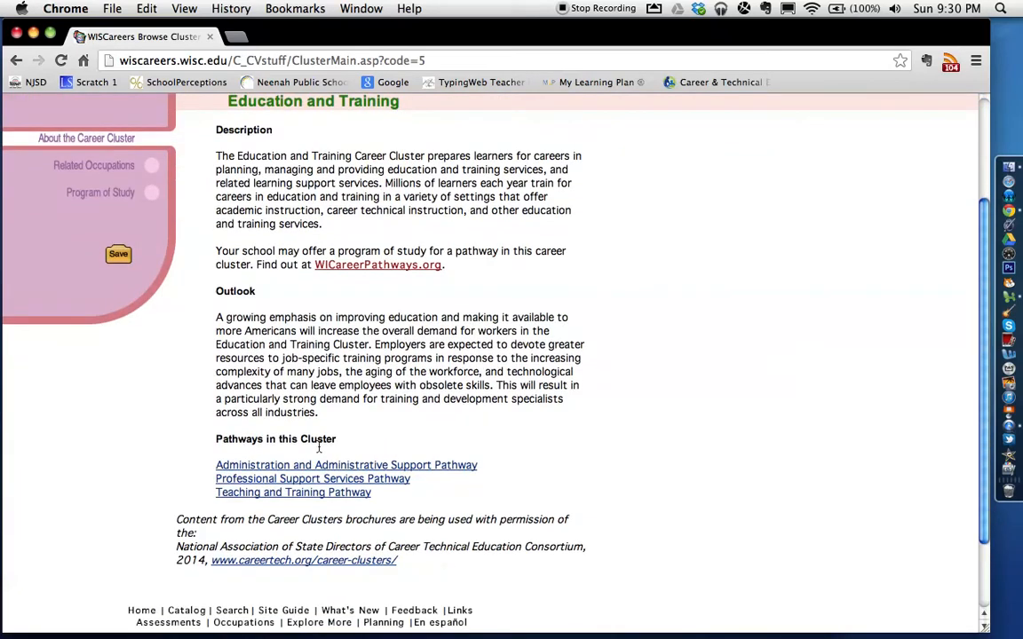
pyautogui.click(325, 493)
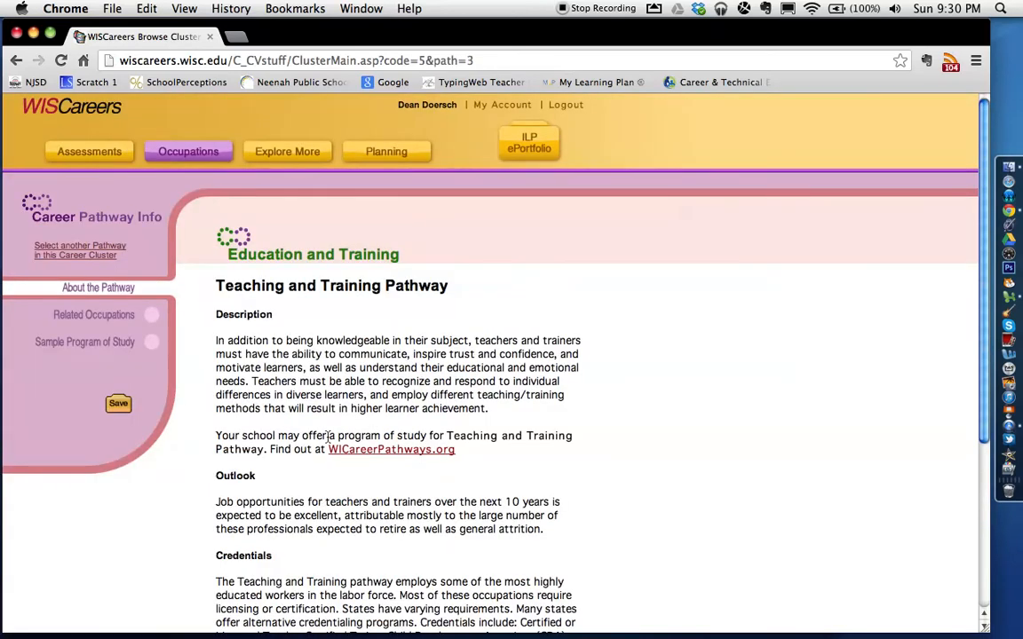
# - Read the Teaching and Training Pathway description and view the list of occupations related to it
pyautogui.scroll(-3, 328, 439)
pyautogui.scroll(2, 327, 439)
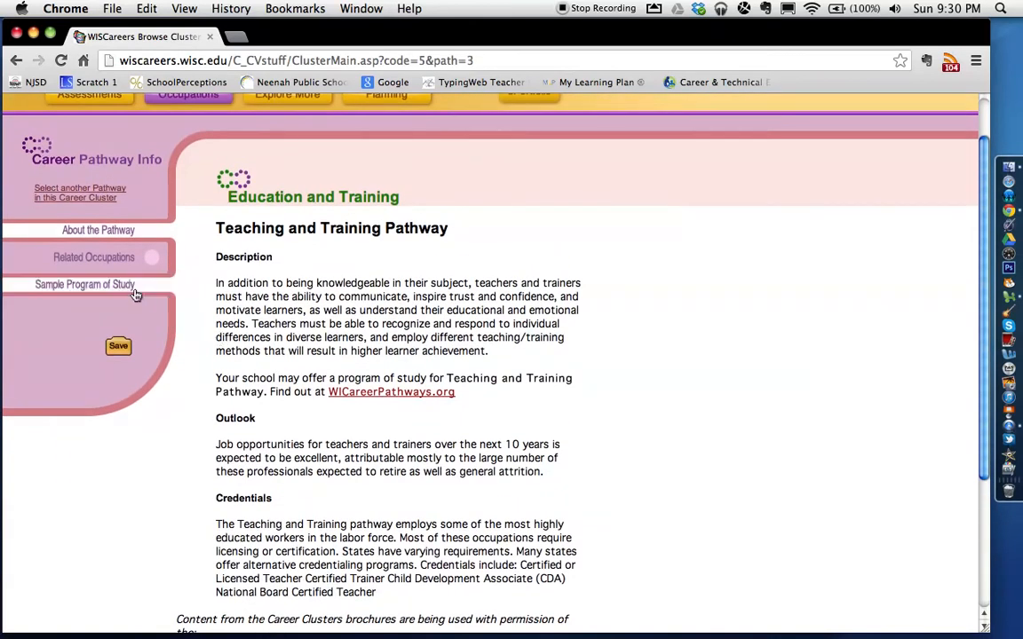
pyautogui.click(114, 257)
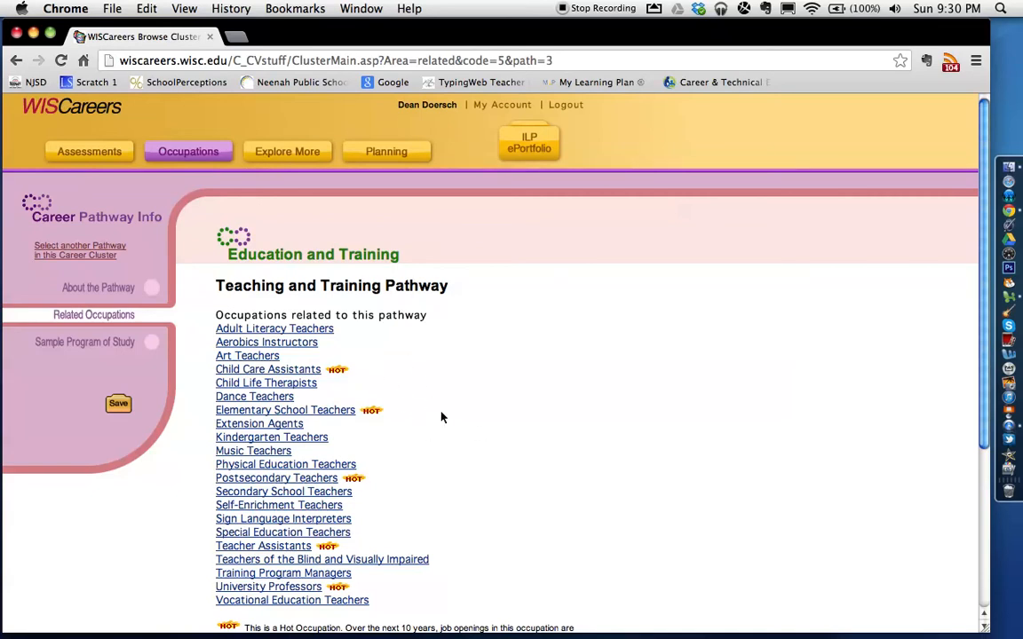
pyautogui.scroll(-3, 442, 420)
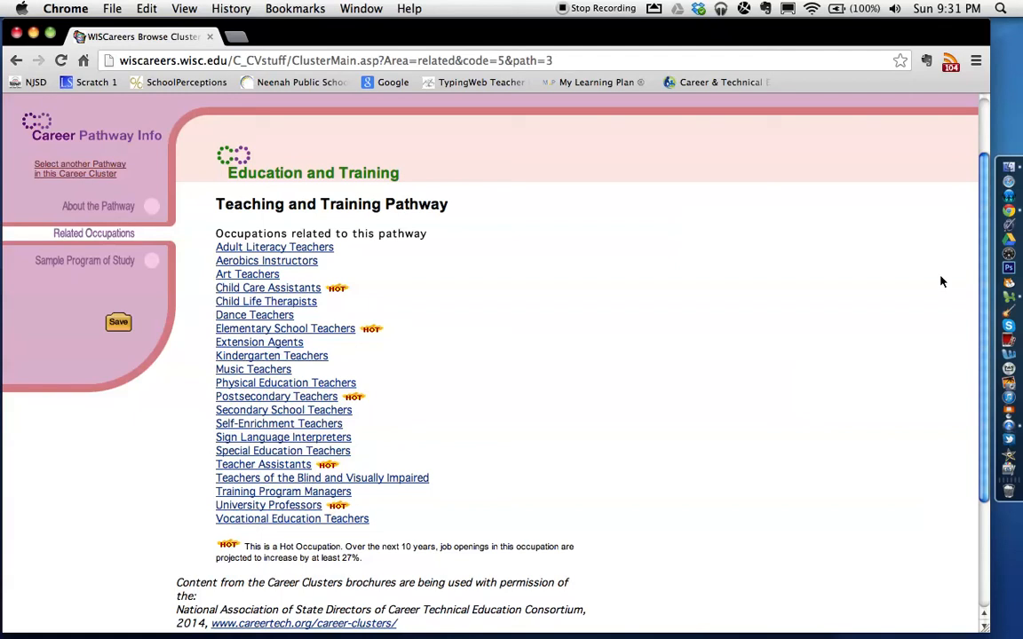
# - Switch to the Excel salary workbook and set its page orientation to landscape
pyautogui.click(1013, 304)
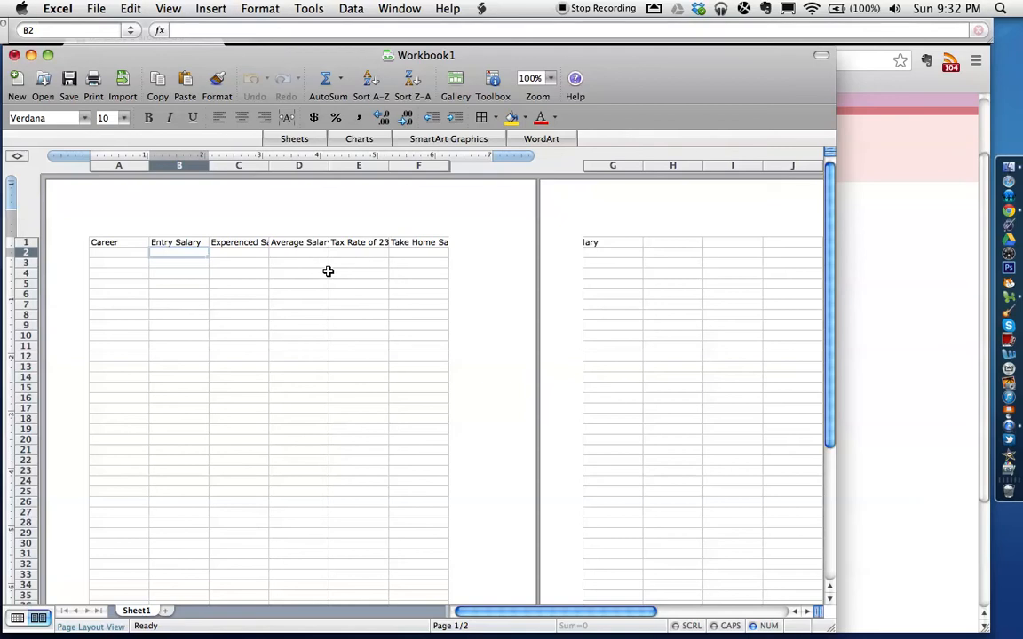
pyautogui.click(98, 8)
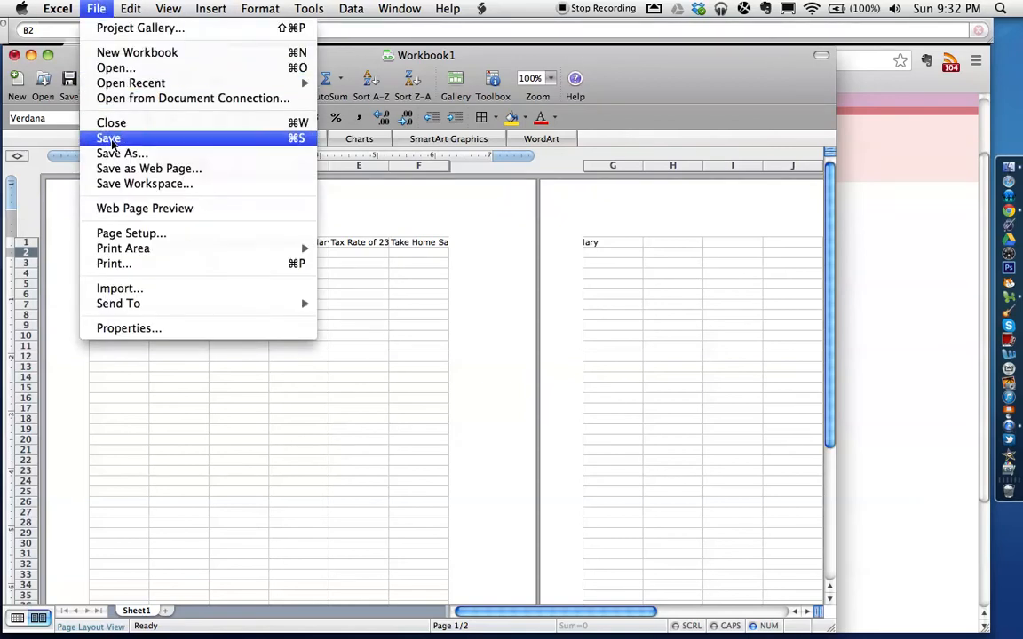
pyautogui.click(134, 233)
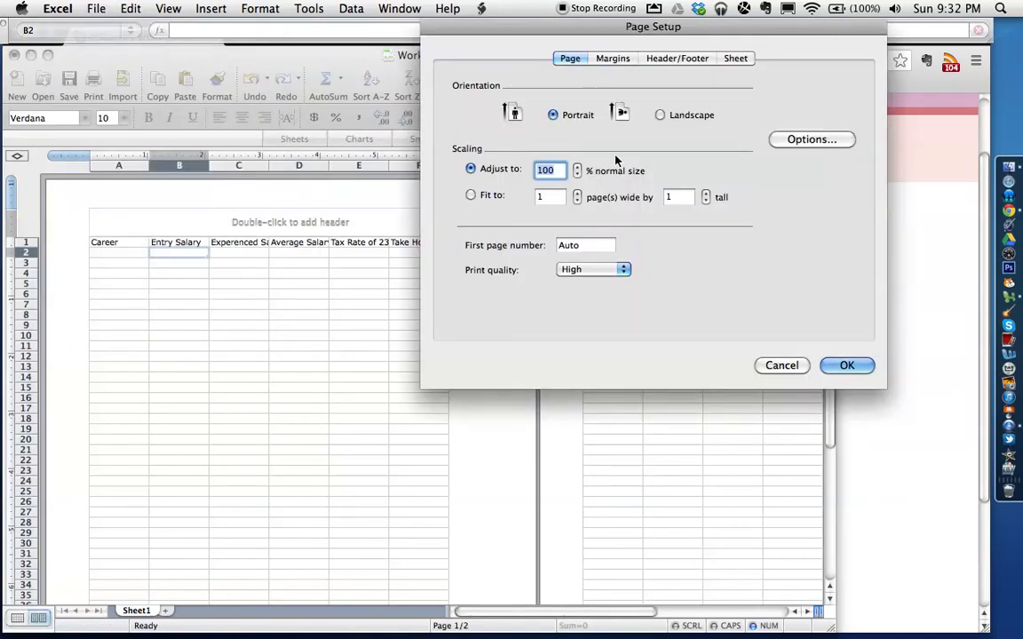
pyautogui.click(662, 115)
pyautogui.click(844, 366)
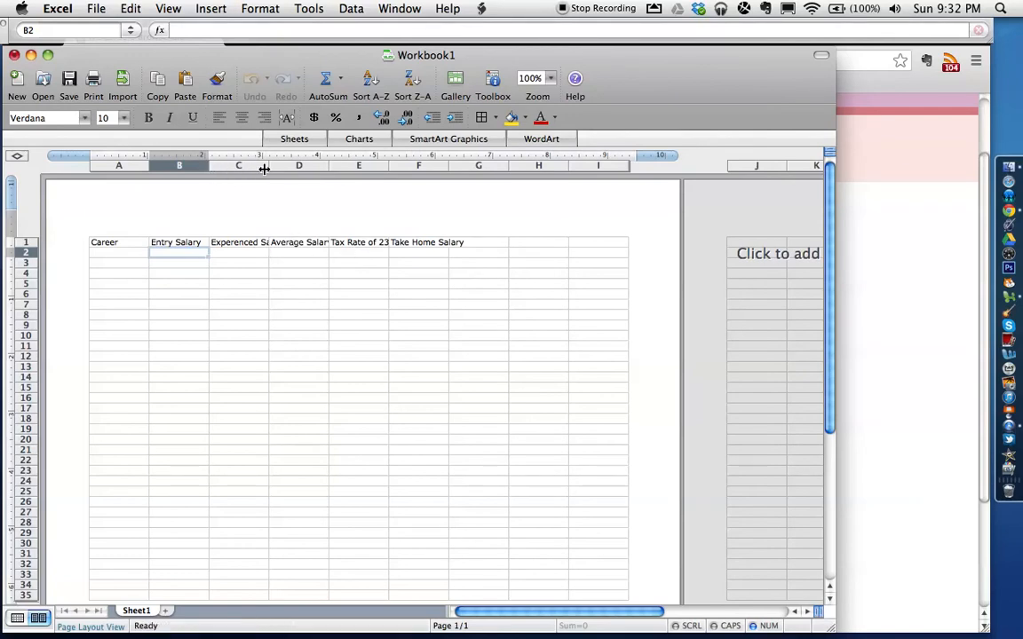
# - Widen the Career column and the columns from Experenced Salary to Take Home Salary so their headings fit
pyautogui.moveTo(270, 167); pyautogui.dragTo(569, 167)
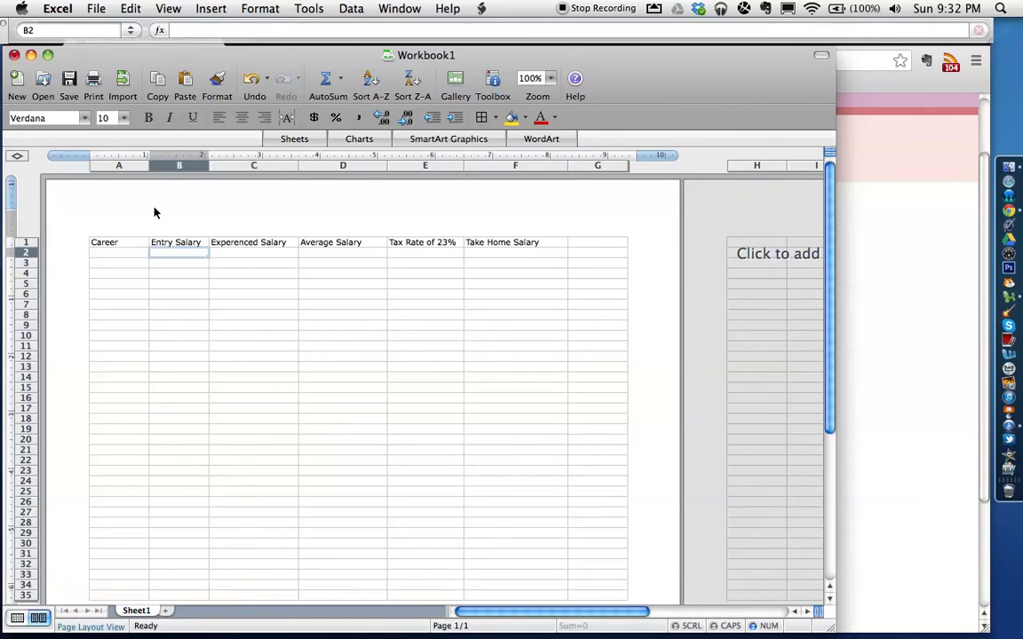
pyautogui.moveTo(149, 166); pyautogui.dragTo(165, 167)
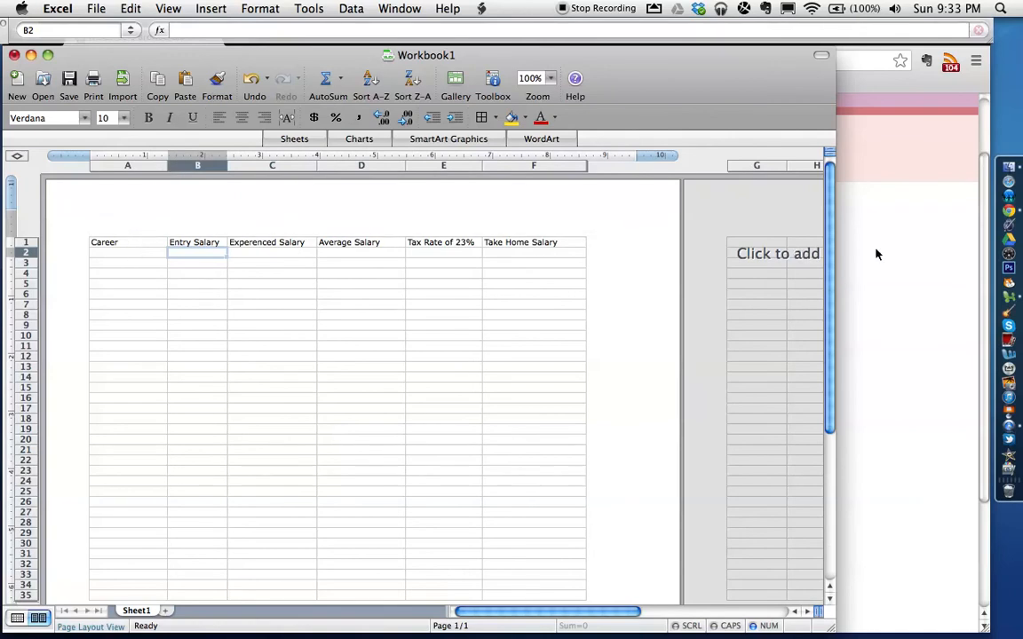
# - In Finder, open the three desktop screenshots from 9.19.39, 9.20.30 and 9.25.05 PM together in Preview
pyautogui.click(1011, 167)
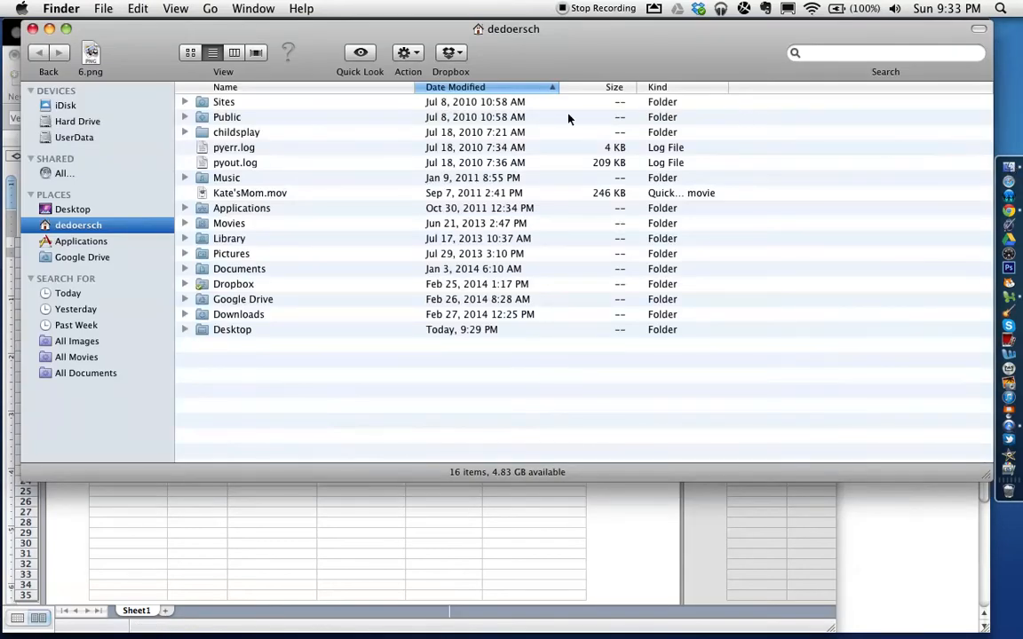
pyautogui.click(66, 209)
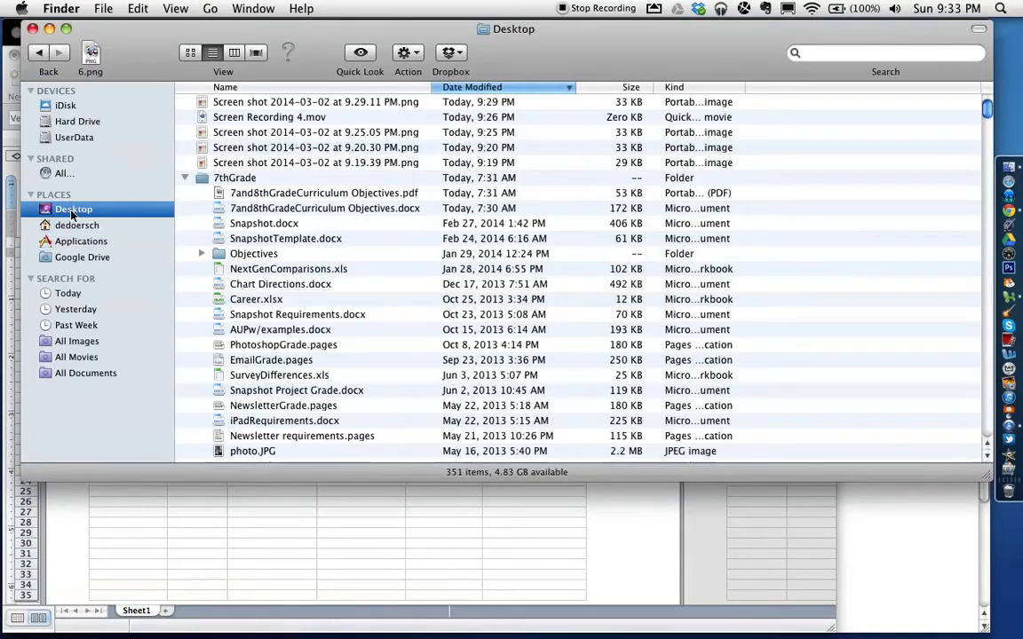
pyautogui.click(225, 164)
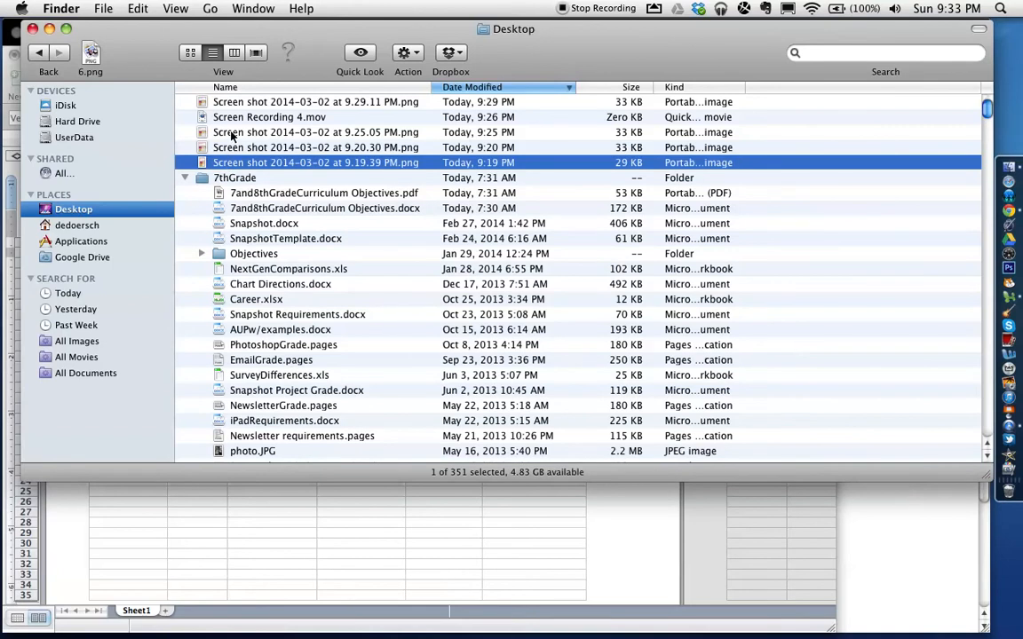
pyautogui.keyDown('shift'); pyautogui.click(233, 134); pyautogui.keyUp('shift')
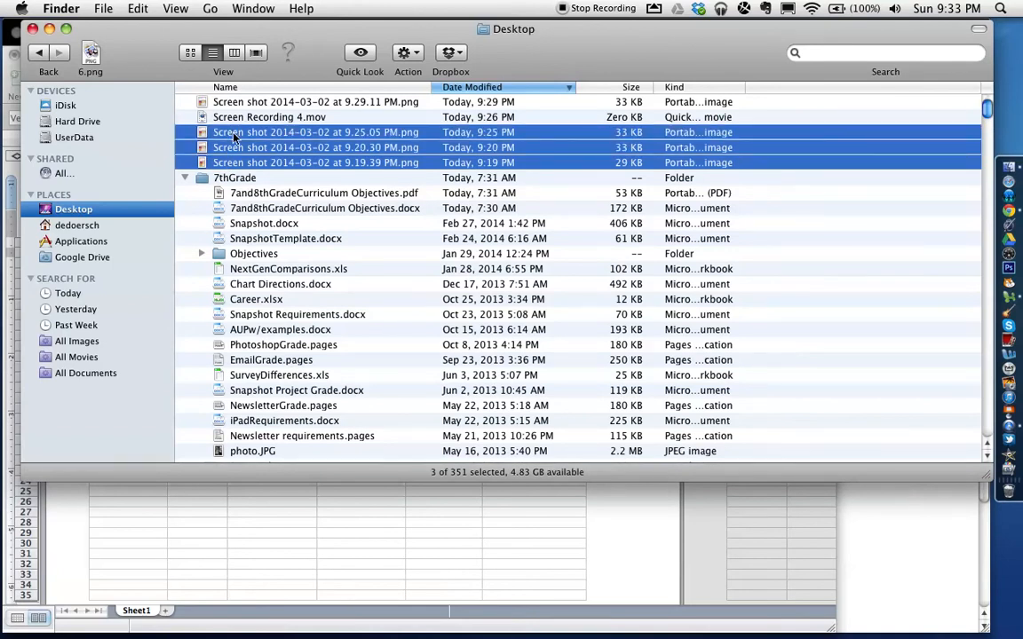
pyautogui.doubleClick(234, 135)
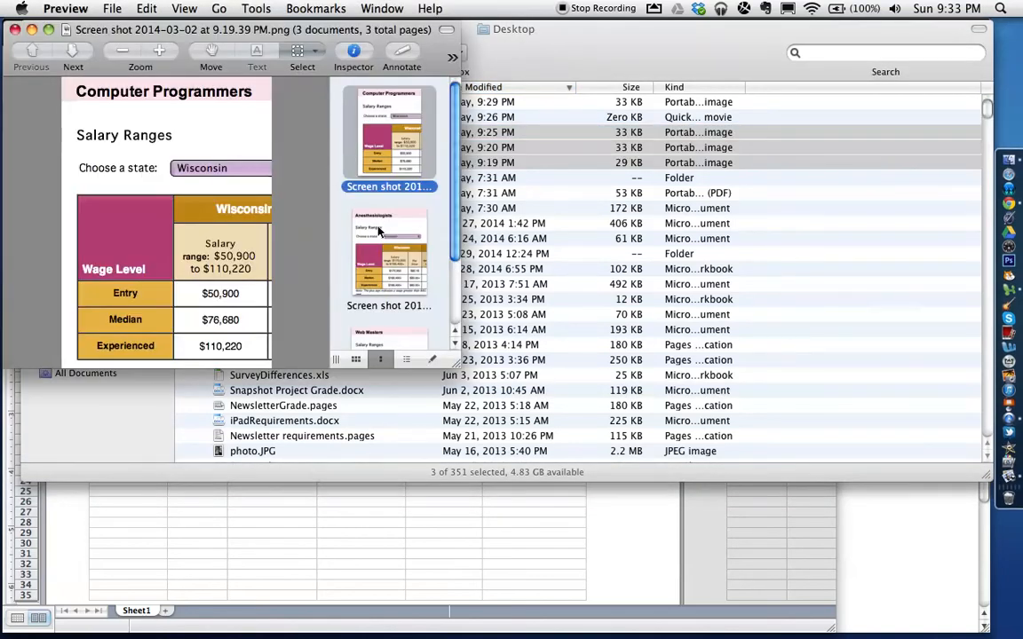
# - Enlarge the Preview window to show all three thumbnails, move it over the workbook and minimize the Finder window
pyautogui.moveTo(450, 359); pyautogui.dragTo(624, 460)
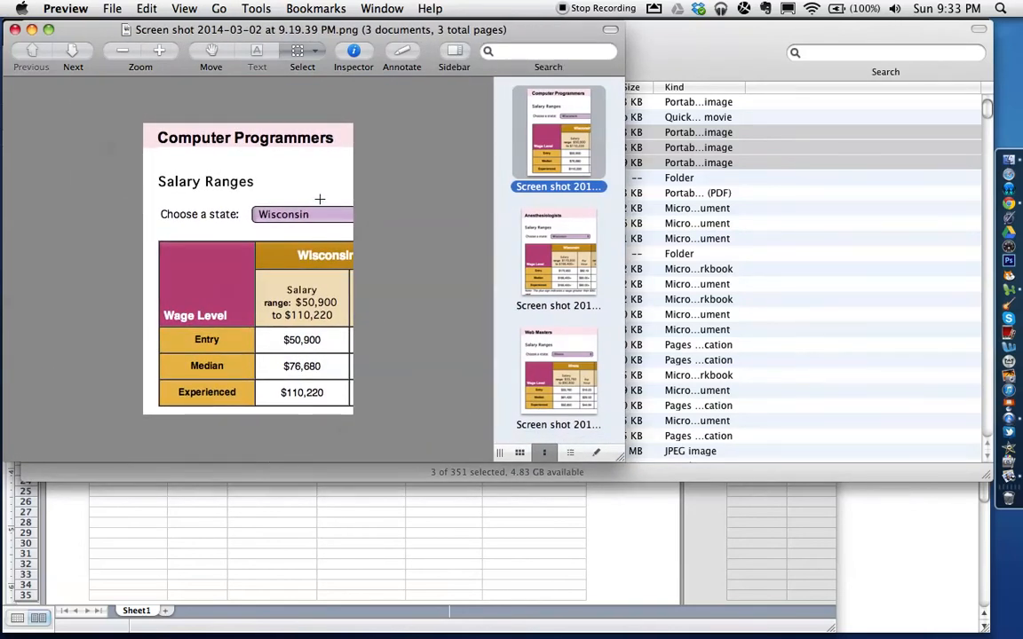
pyautogui.moveTo(325, 30); pyautogui.dragTo(559, 69)
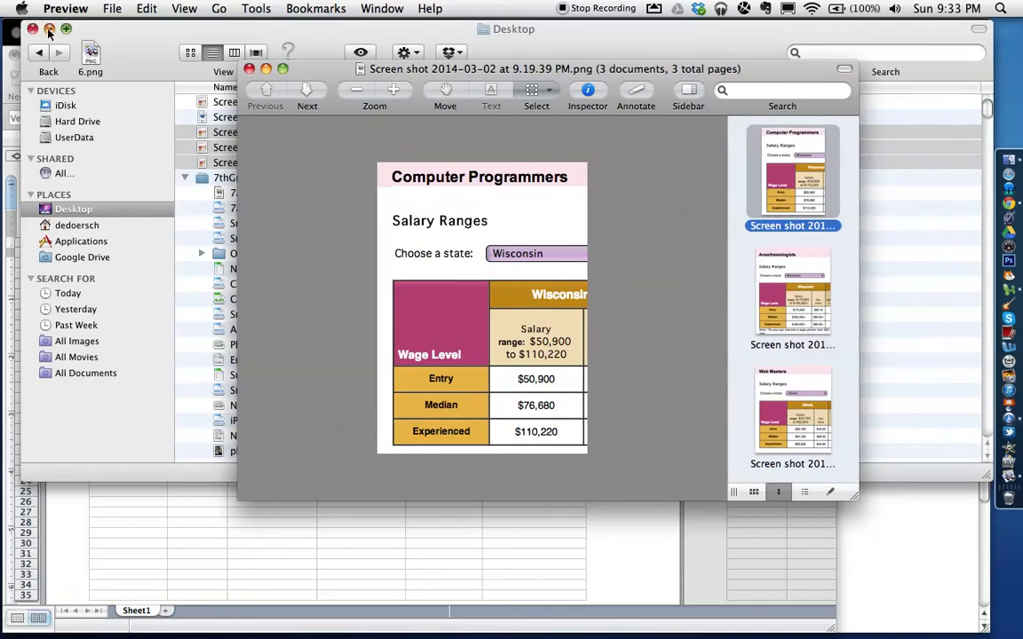
pyautogui.click(48, 30)
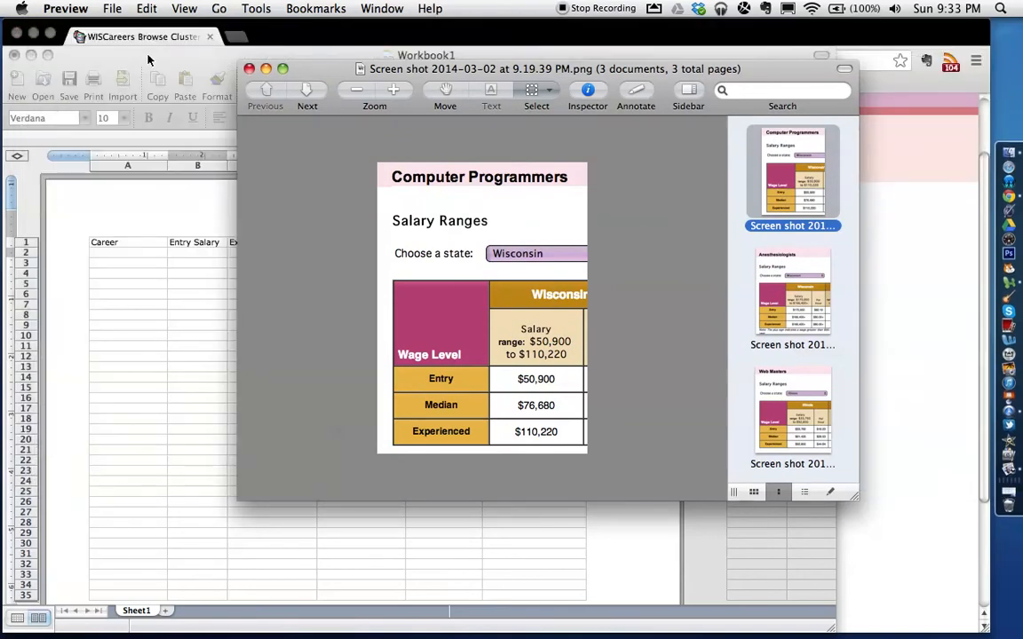
# - Move the Preview window away from the Career column and enter Computer Programmer in cell A2 of the workbook
pyautogui.moveTo(310, 71); pyautogui.dragTo(396, 71)
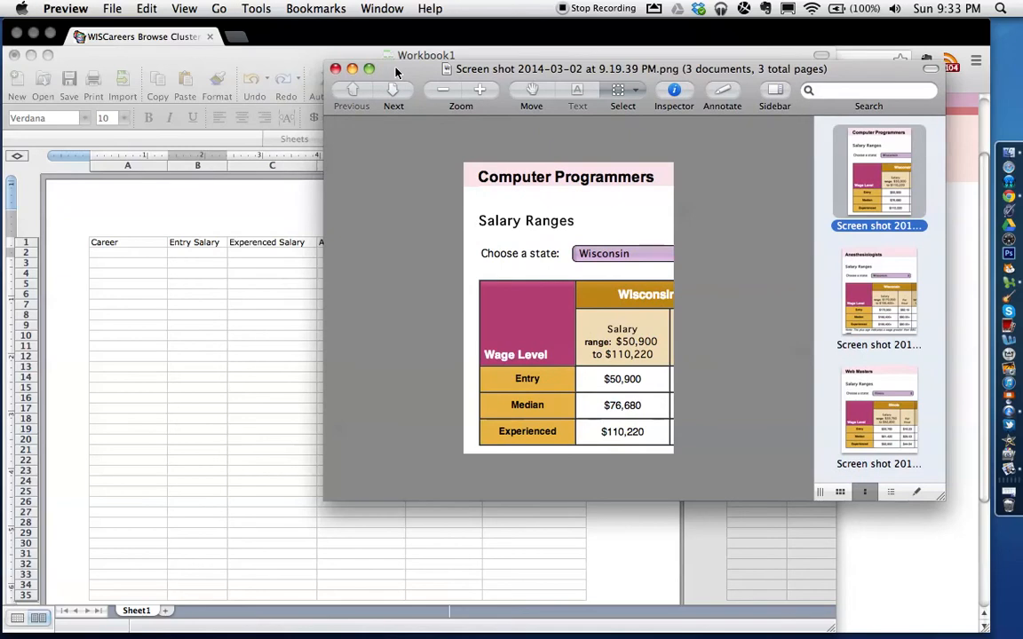
pyautogui.click(106, 256)
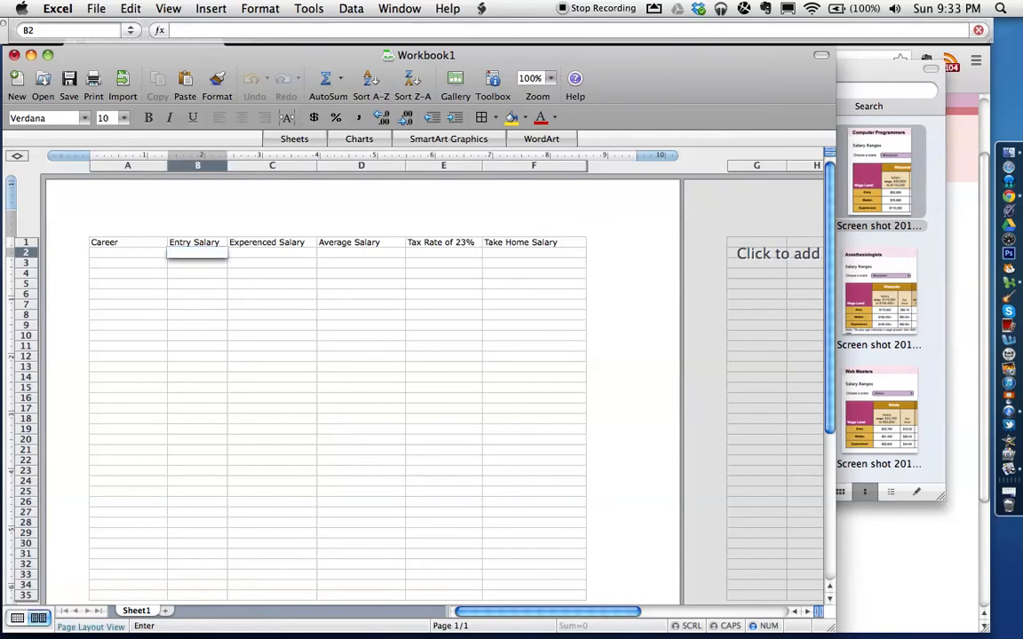
pyautogui.click(107, 253)
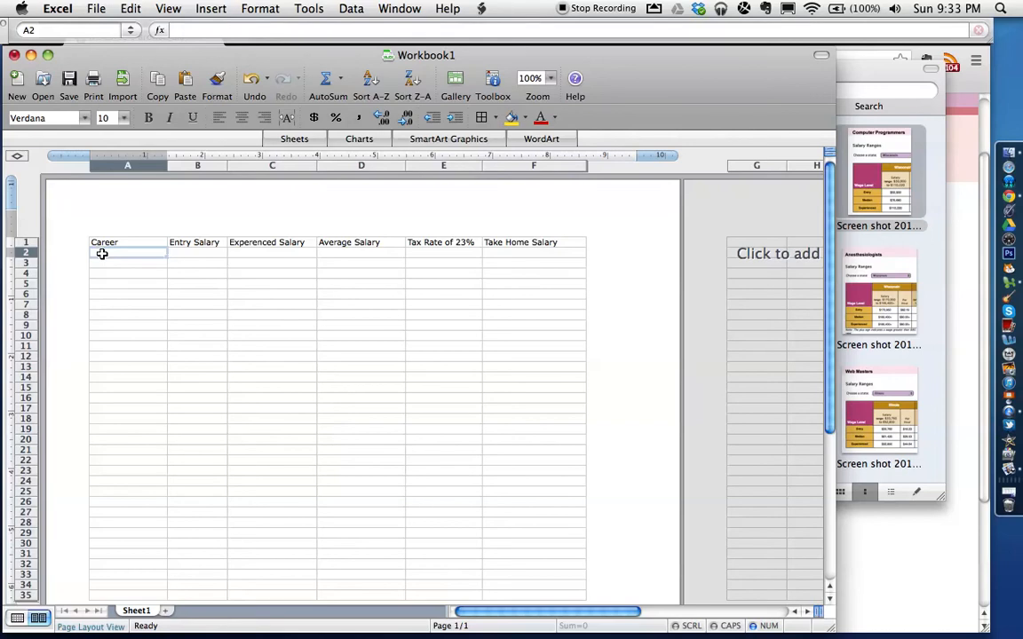
pyautogui.write('Computer')
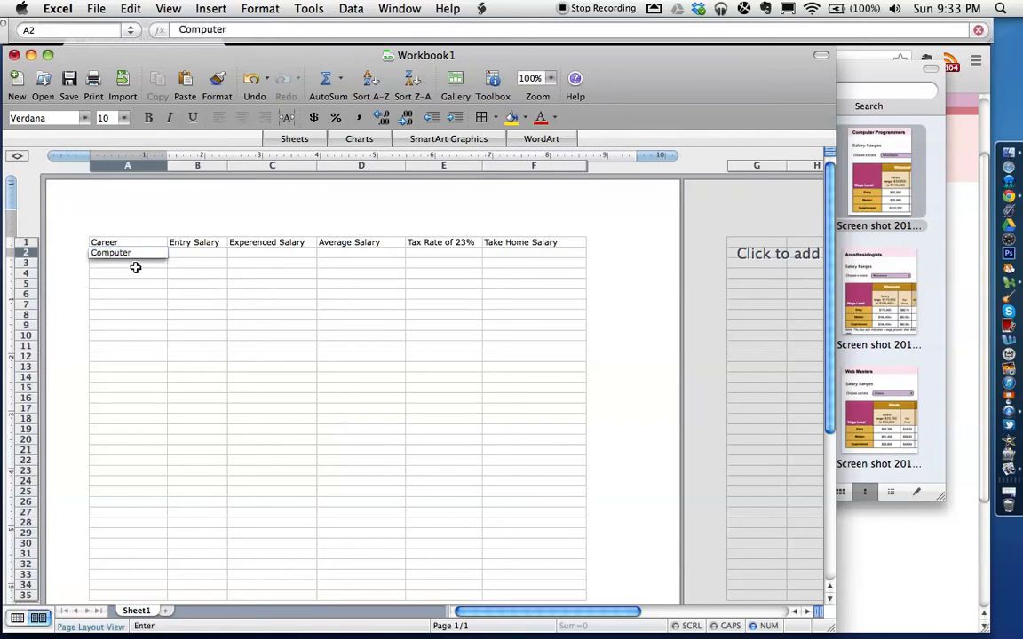
pyautogui.write(' Programmer')
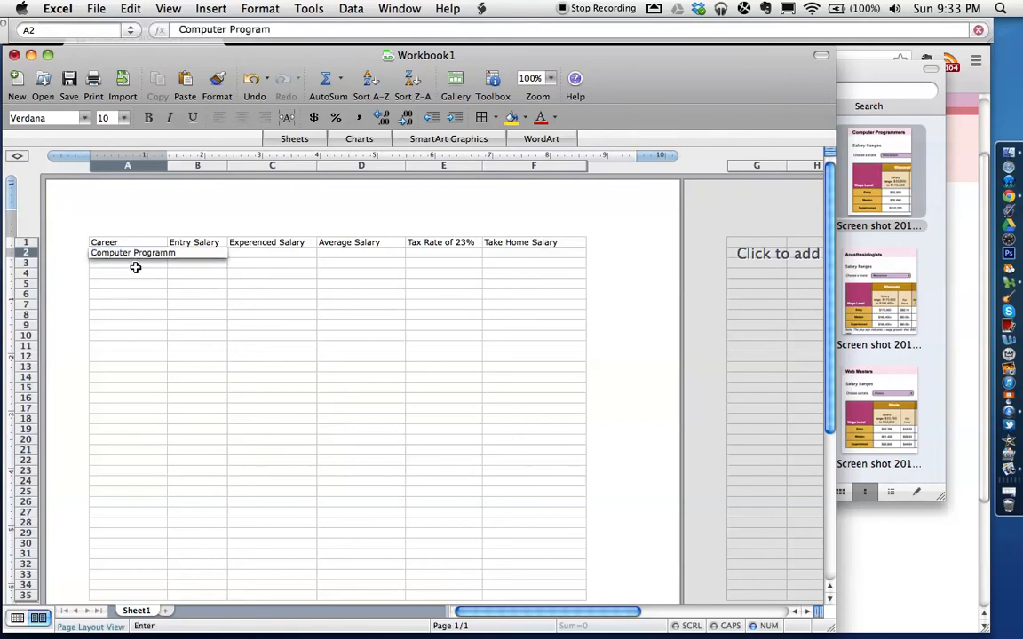
pyautogui.press('Return')
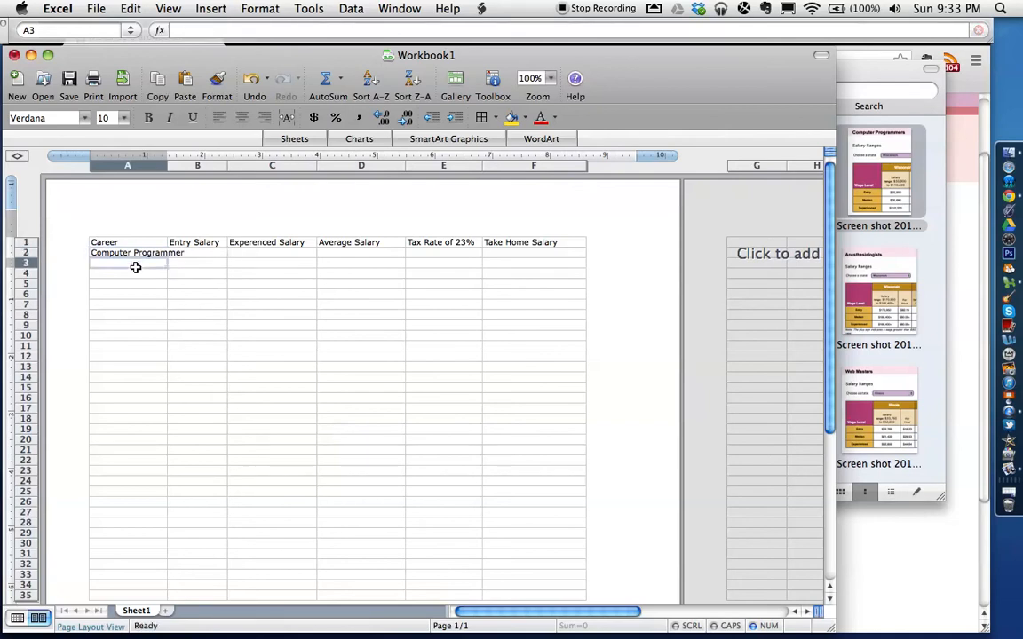
# - Show the Anesthesiologists screenshot in Preview and enter the career as Anestesiaologist in cell A3 of the workbook
pyautogui.click(869, 293)
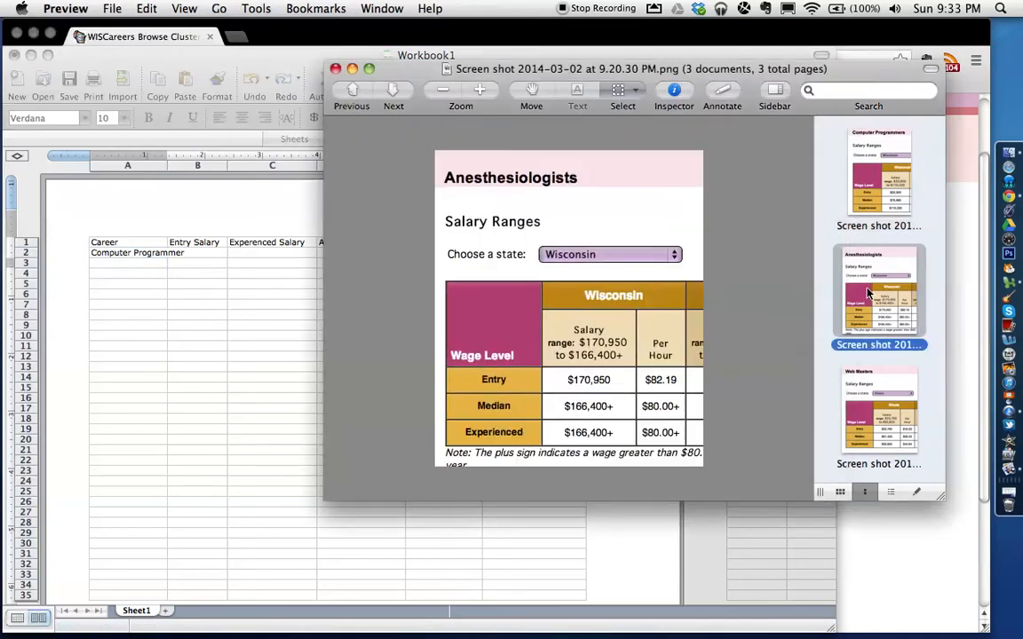
pyautogui.click(125, 266)
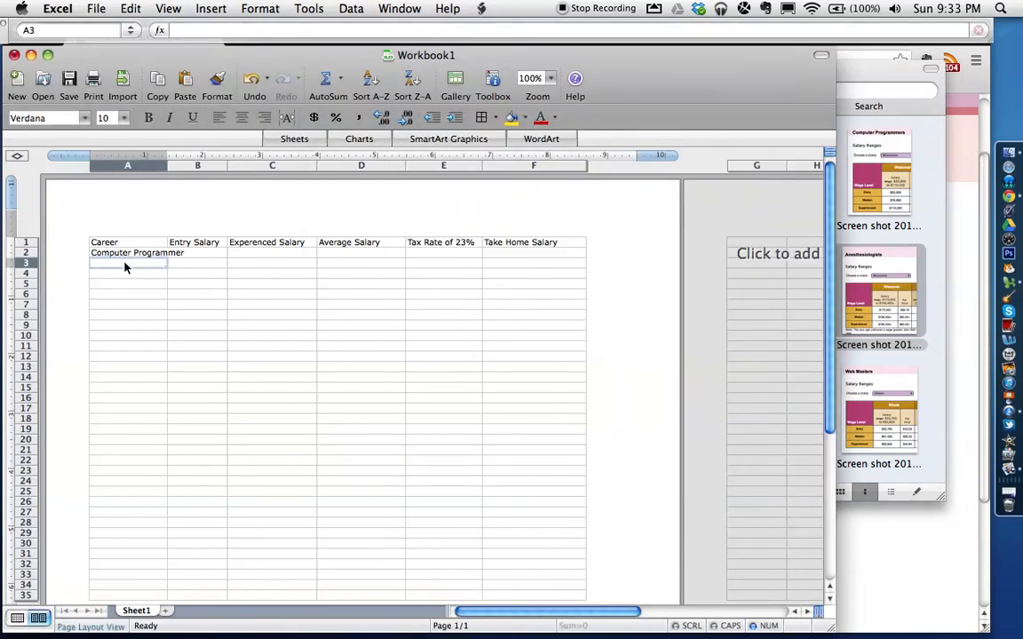
pyautogui.write('Anestesiaologist')
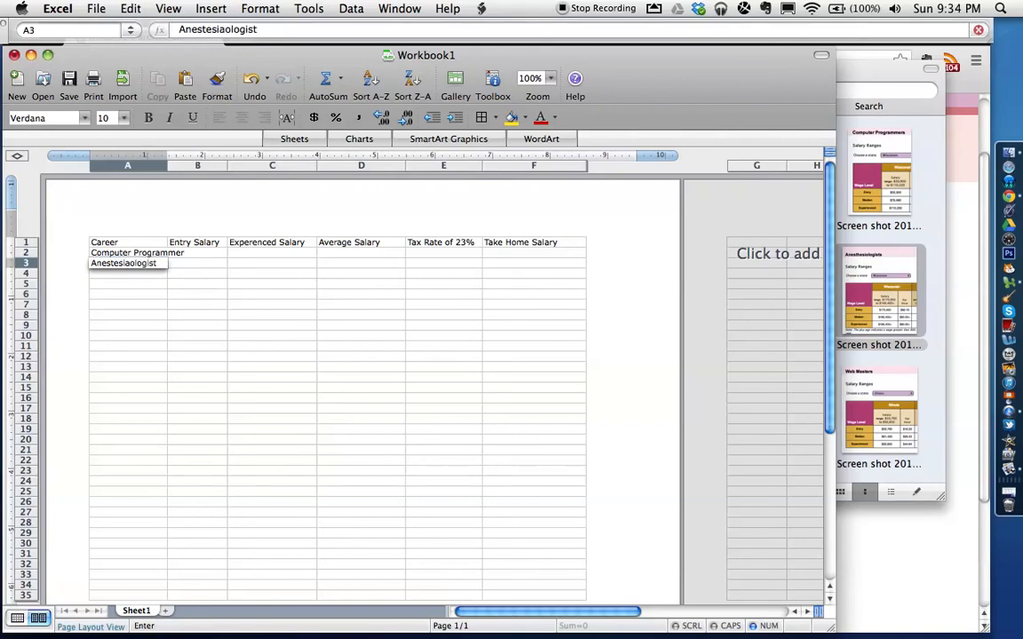
pyautogui.click(135, 274)
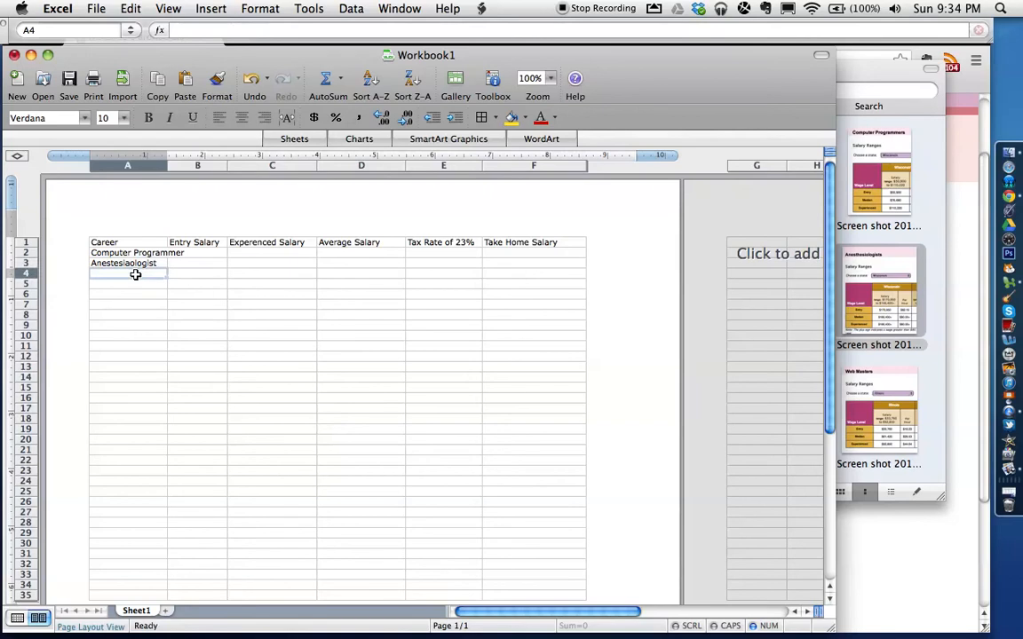
# - Show the Web Masters screenshot in Preview and enter Web Master in cell A4 of the workbook
pyautogui.click(879, 419)
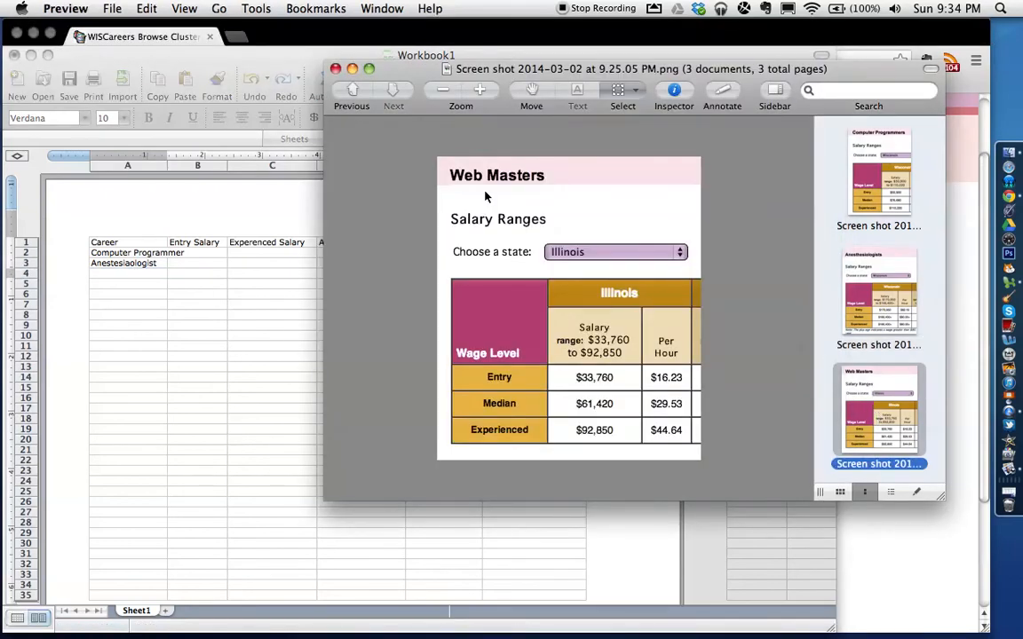
pyautogui.click(138, 276)
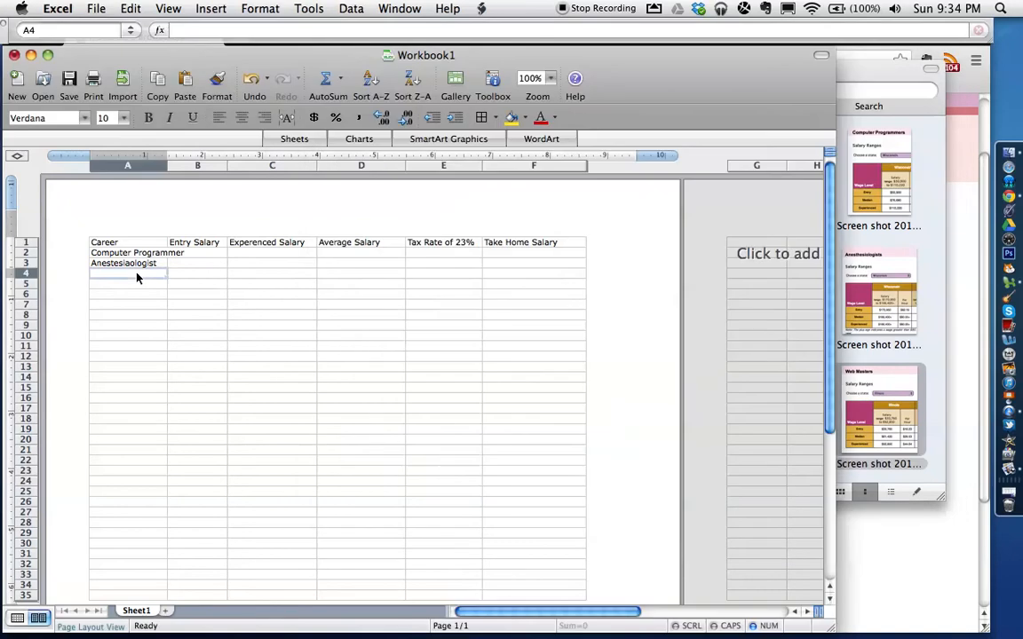
pyautogui.write('Web Master')
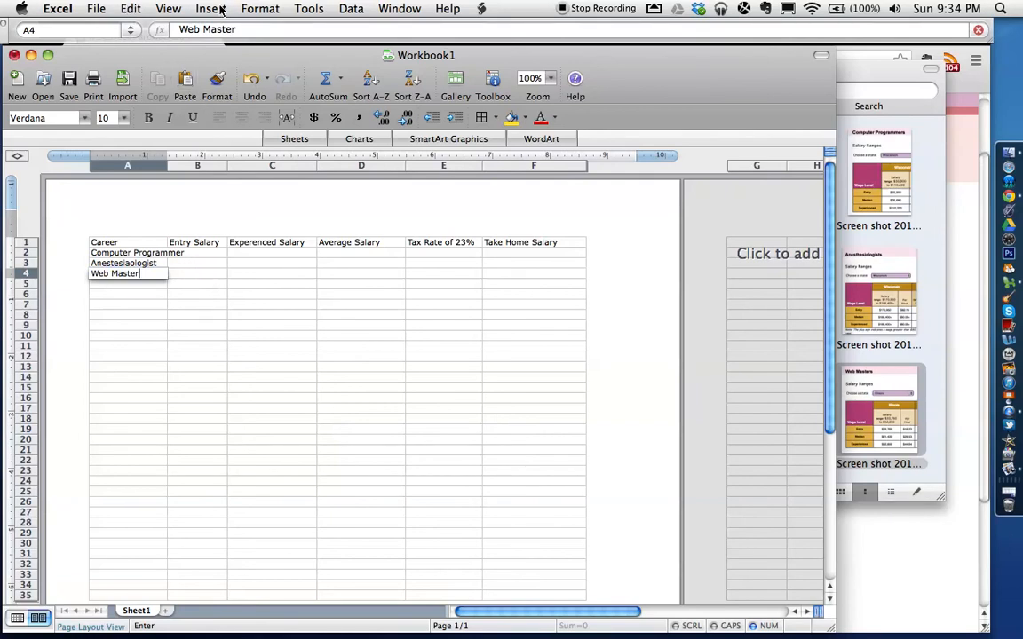
# - Try to spell-check the worksheet with the Web Master entry open for editing
pyautogui.click(269, 10)
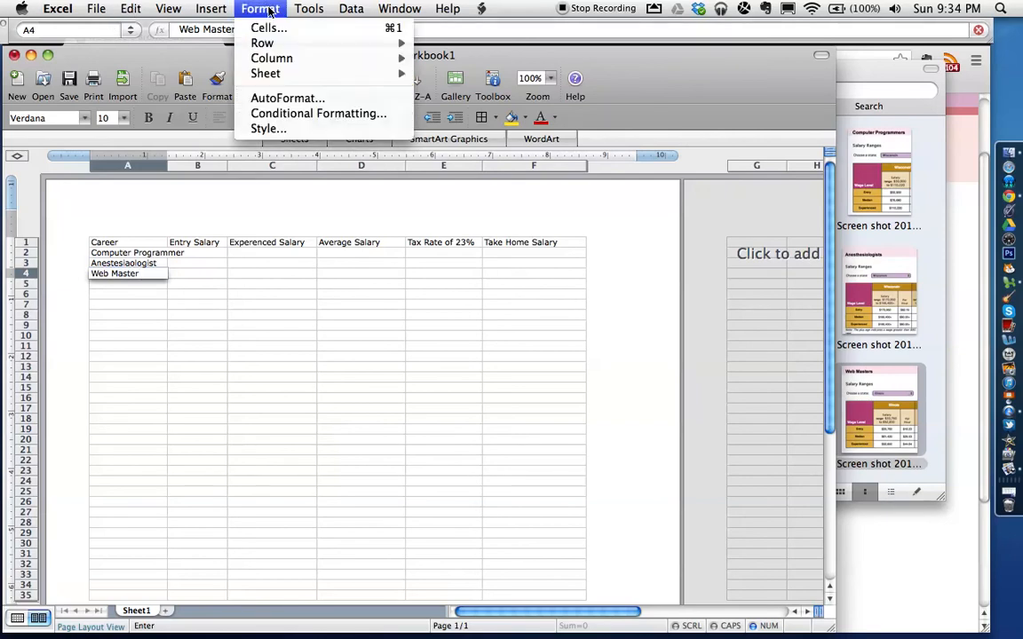
pyautogui.moveTo(313, 10)
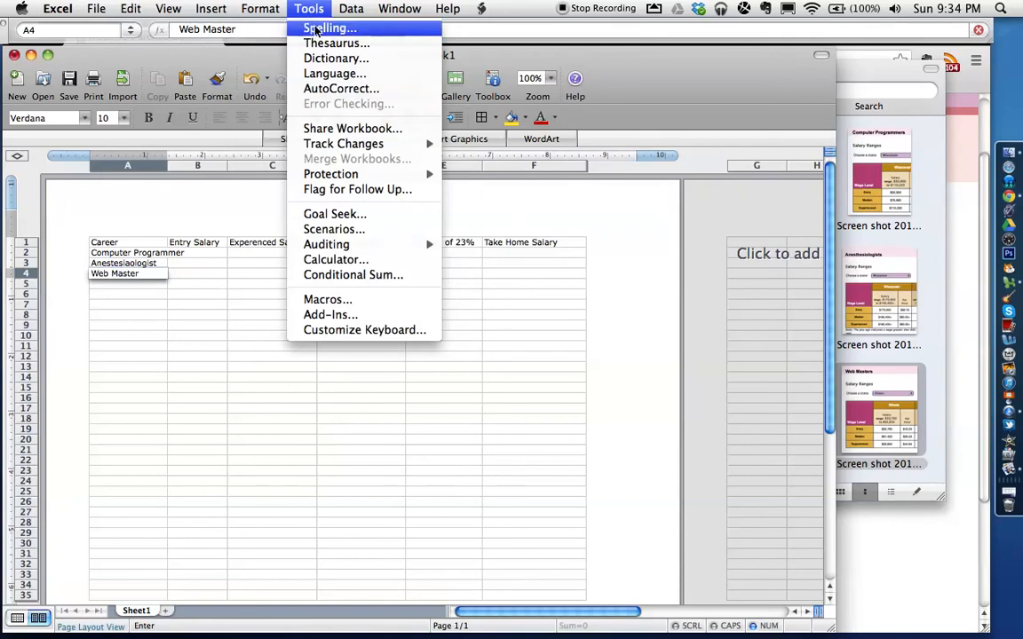
pyautogui.click(316, 29)
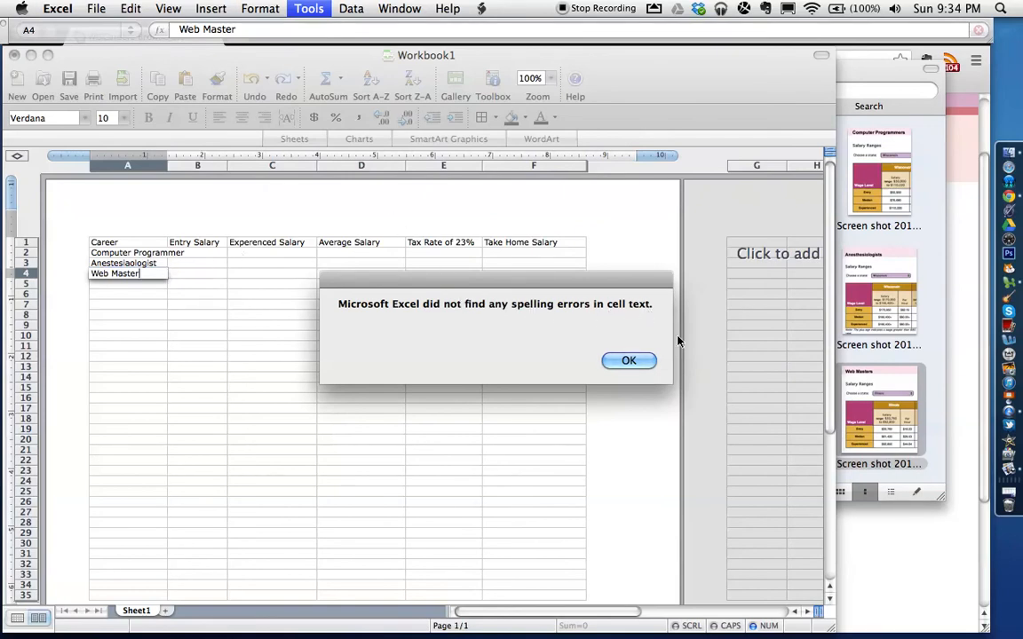
pyautogui.click(631, 365)
# - Spell-check the whole sheet, correcting the misspelled words to Anesthesiologist and Experienced, and widen the Career column to fit Computer Programmer
pyautogui.click(269, 256)
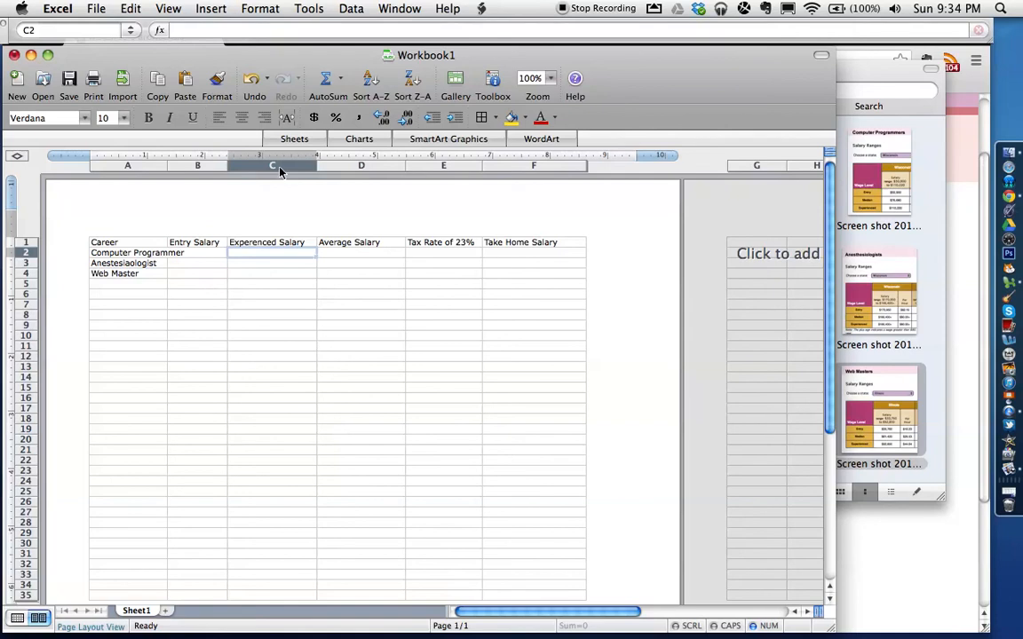
pyautogui.click(309, 11)
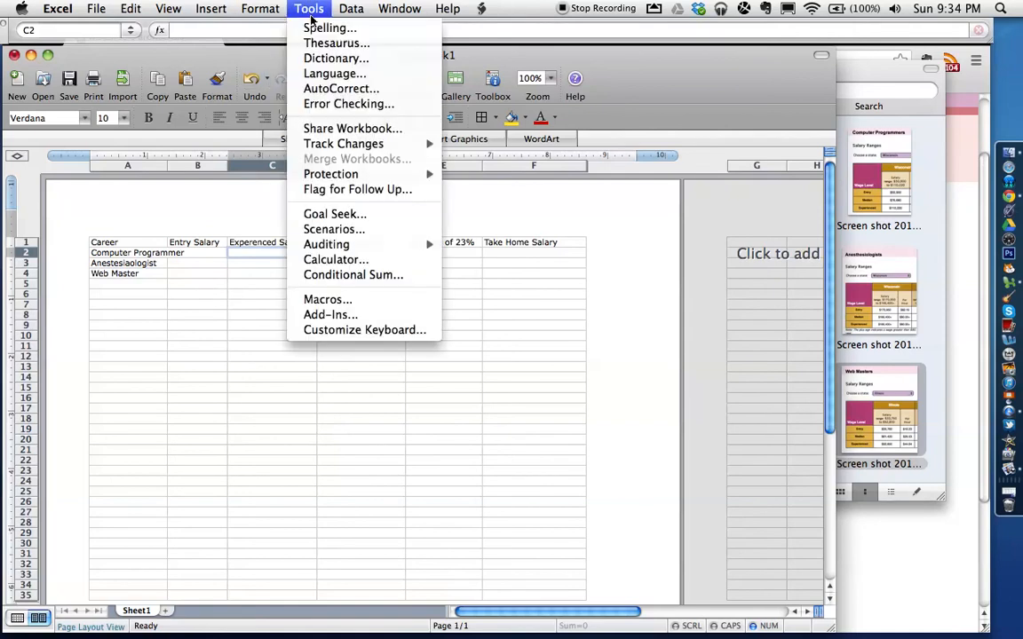
pyautogui.click(322, 28)
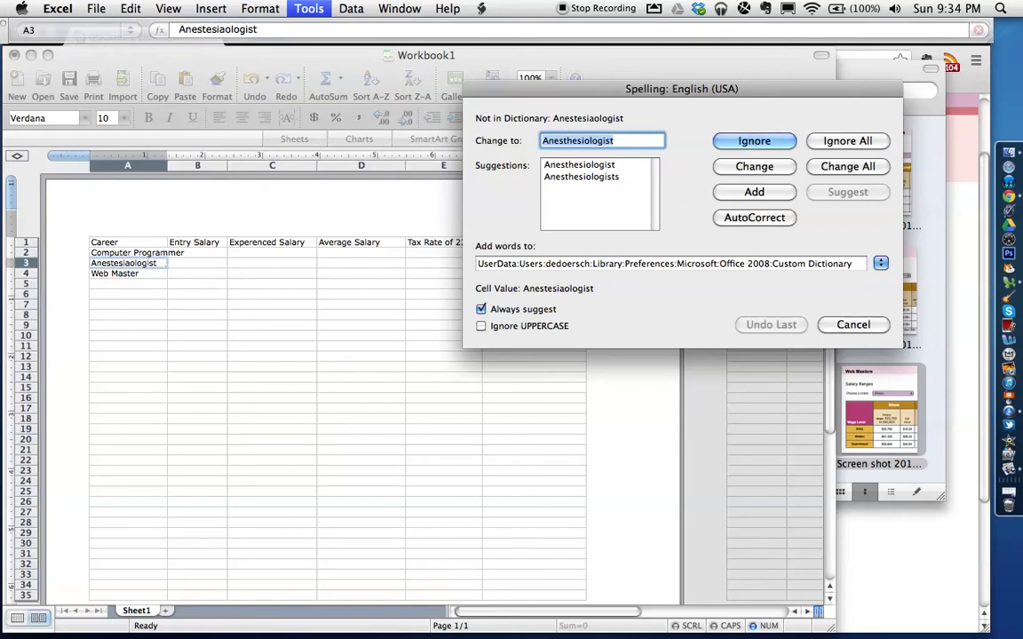
pyautogui.click(754, 167)
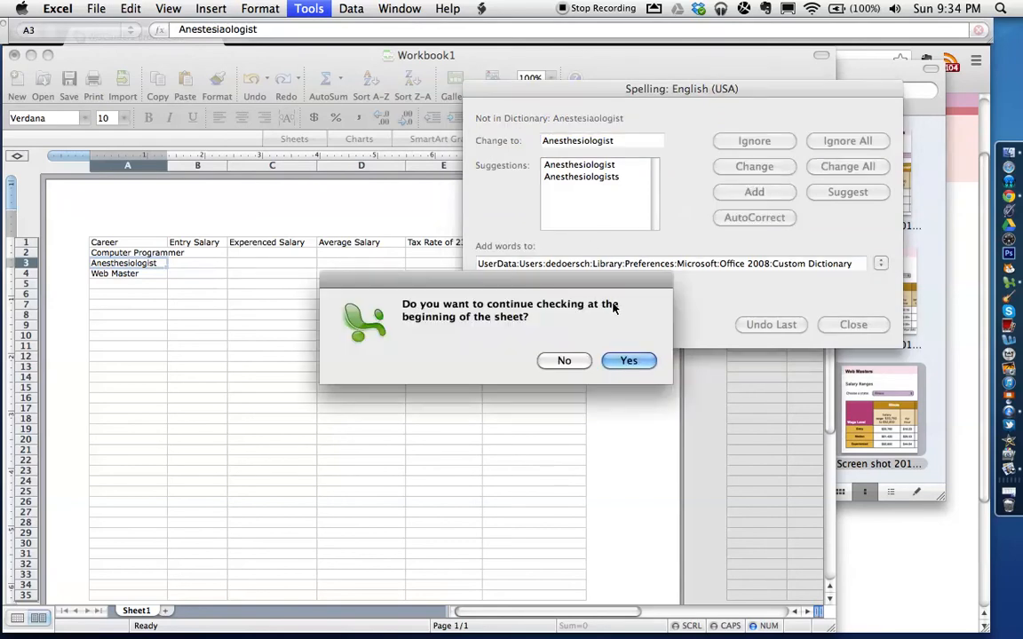
pyautogui.click(626, 361)
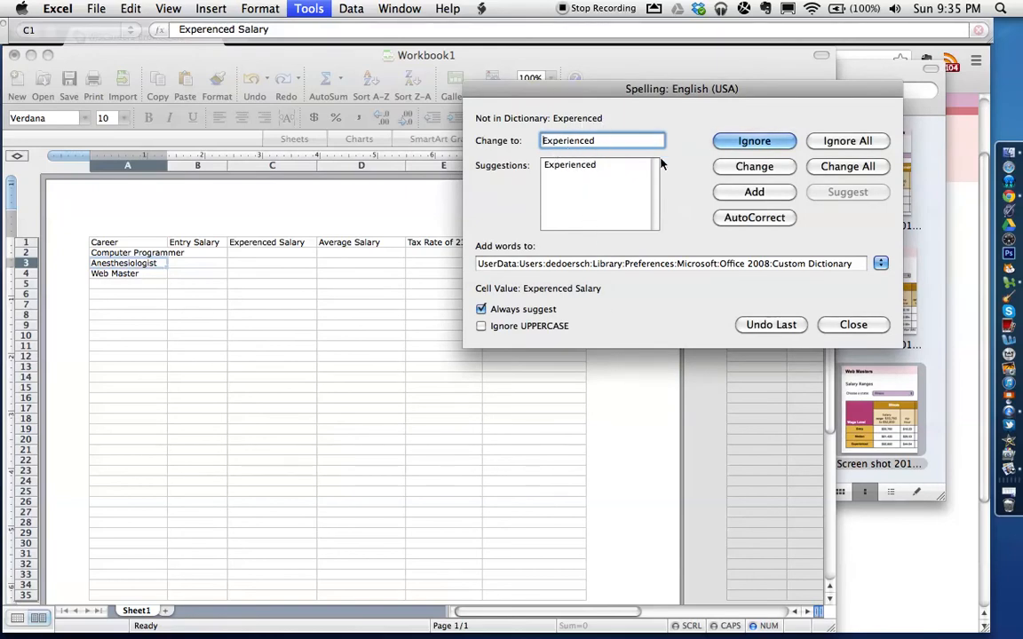
pyautogui.click(771, 167)
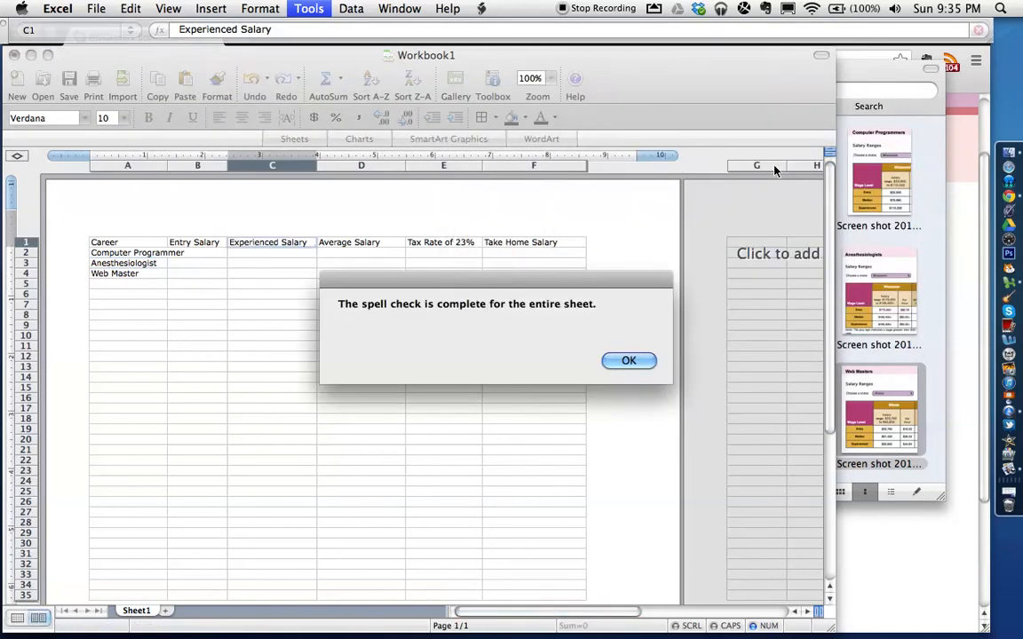
pyautogui.click(626, 363)
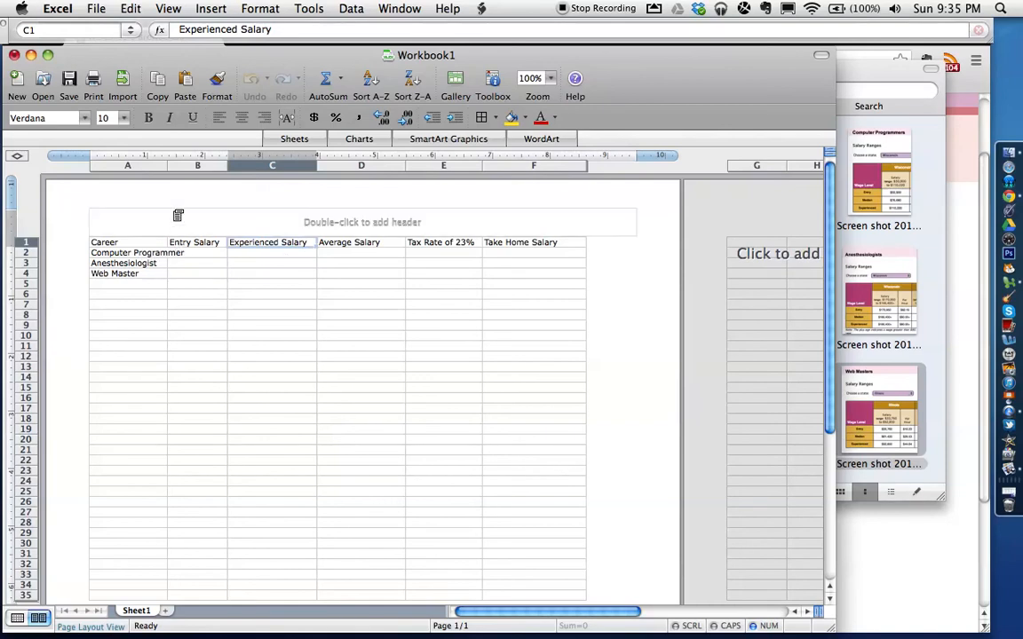
pyautogui.moveTo(166, 166); pyautogui.dragTo(189, 166)
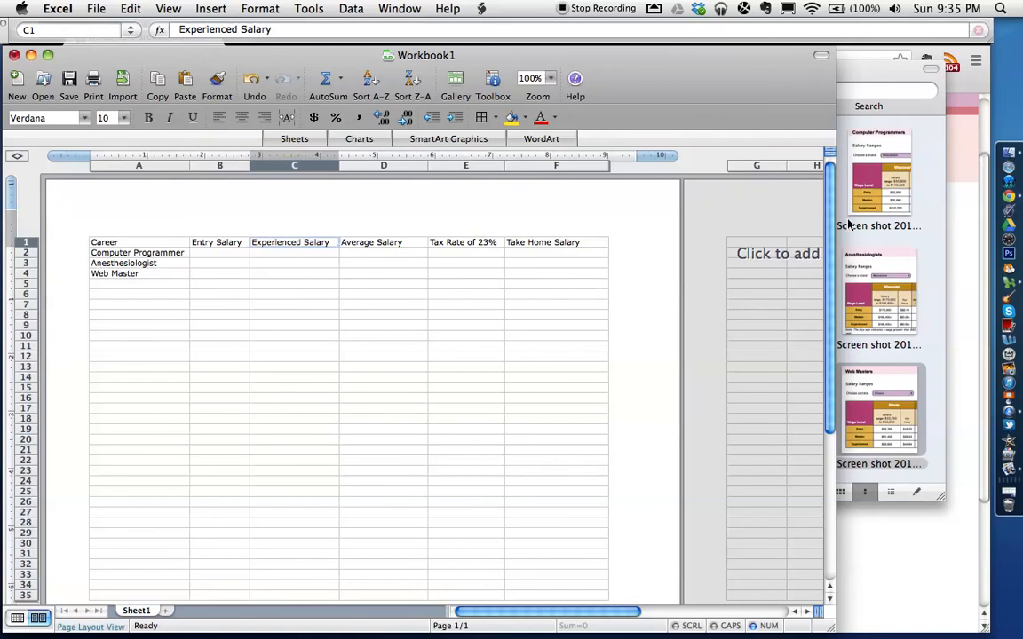
# - Look up the Computer Programmers screenshot in Preview and enter 50900 as the Computer Programmer entry salary in B2
pyautogui.click(850, 222)
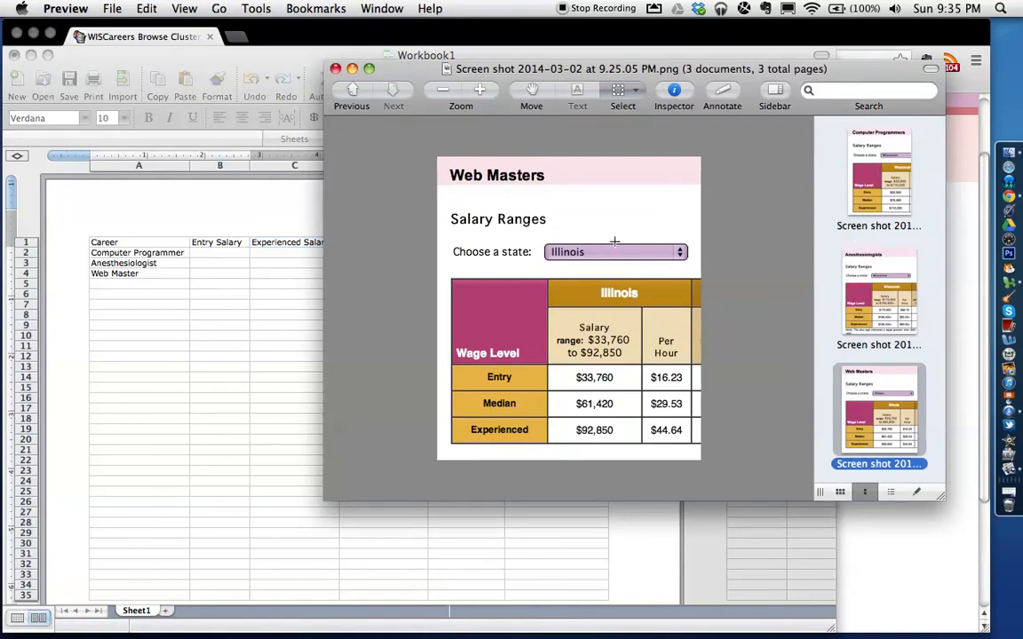
pyautogui.click(873, 179)
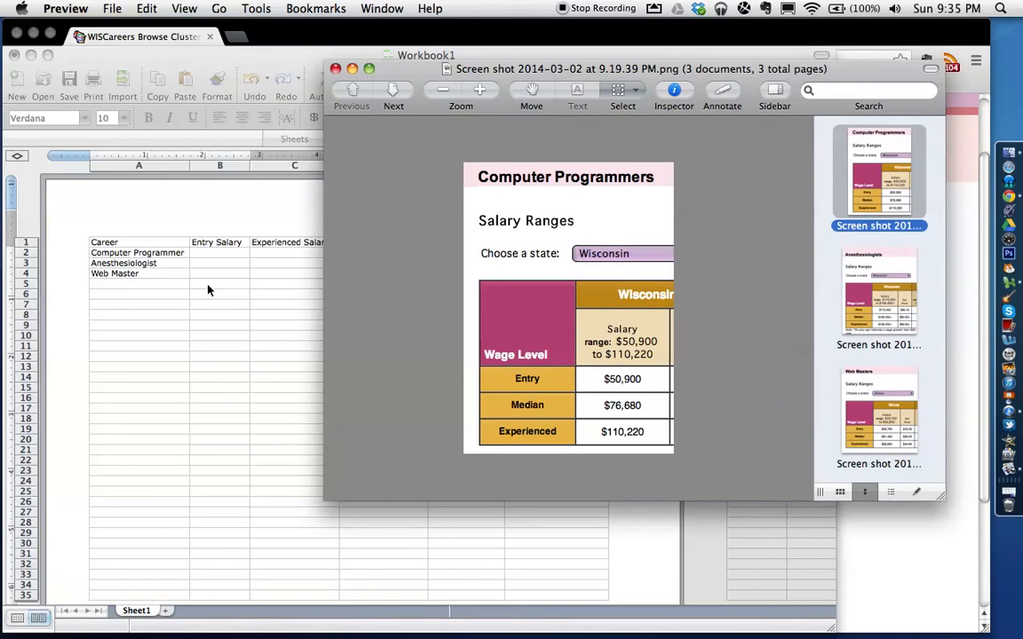
pyautogui.click(215, 257)
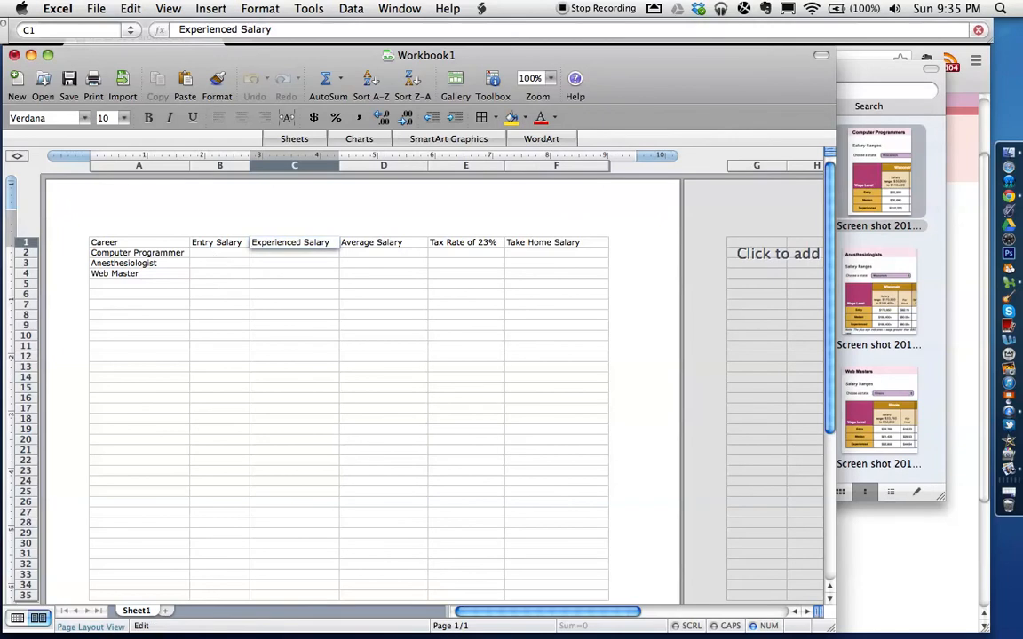
pyautogui.click(215, 255)
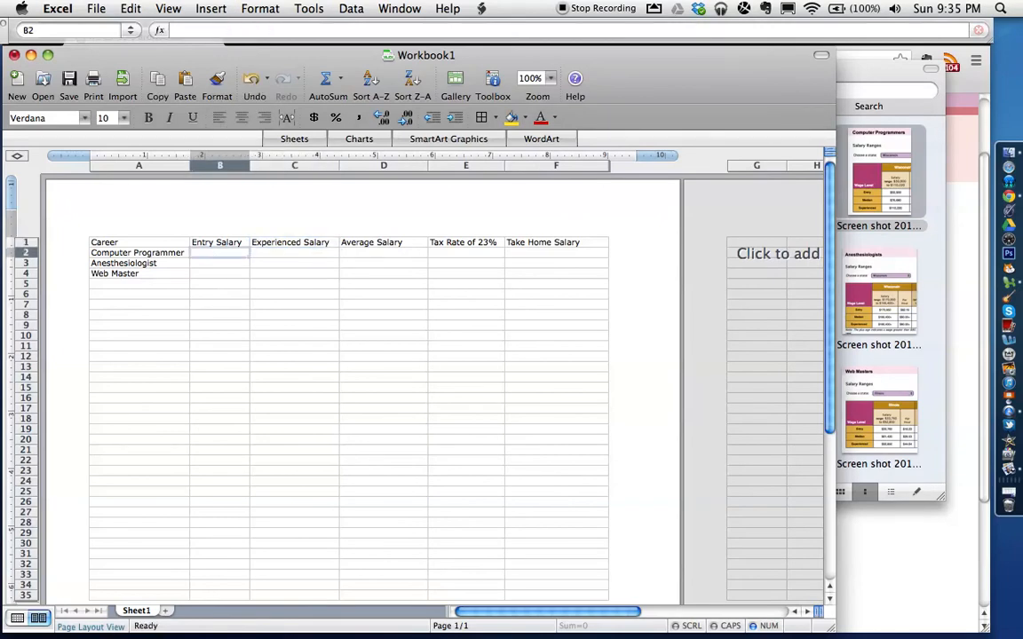
pyautogui.write('50900')
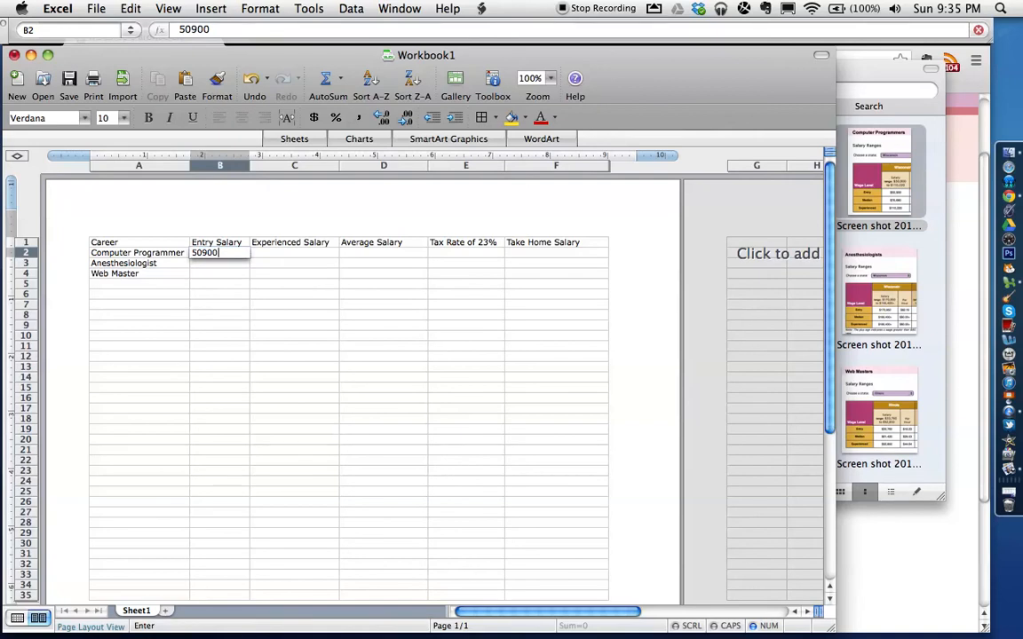
pyautogui.press('Tab')
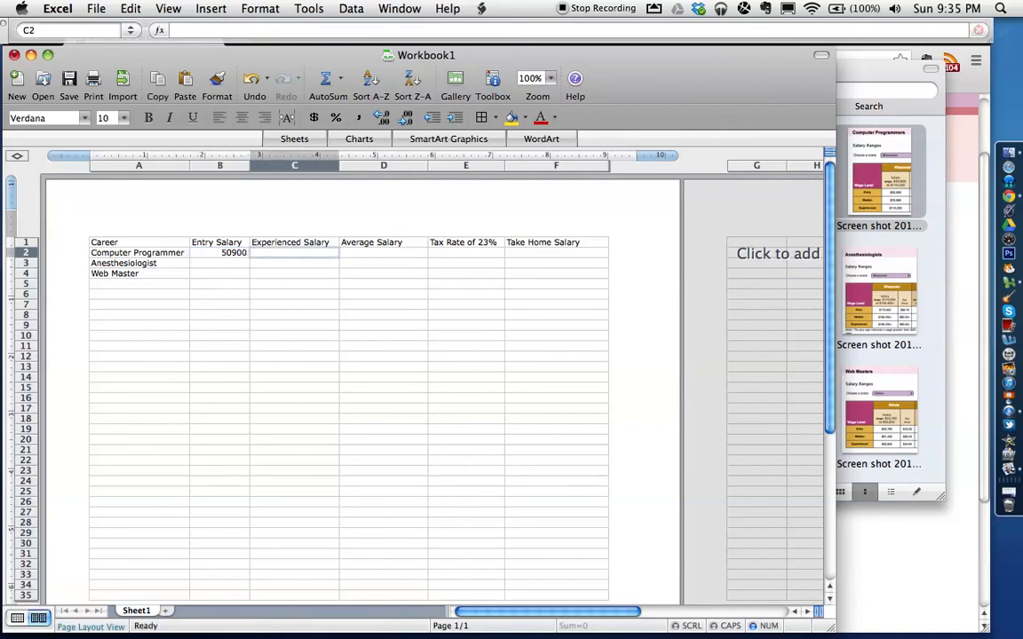
# - Check the Computer Programmers screenshot again and enter 110220 as the experienced salary in C2
pyautogui.click(866, 206)
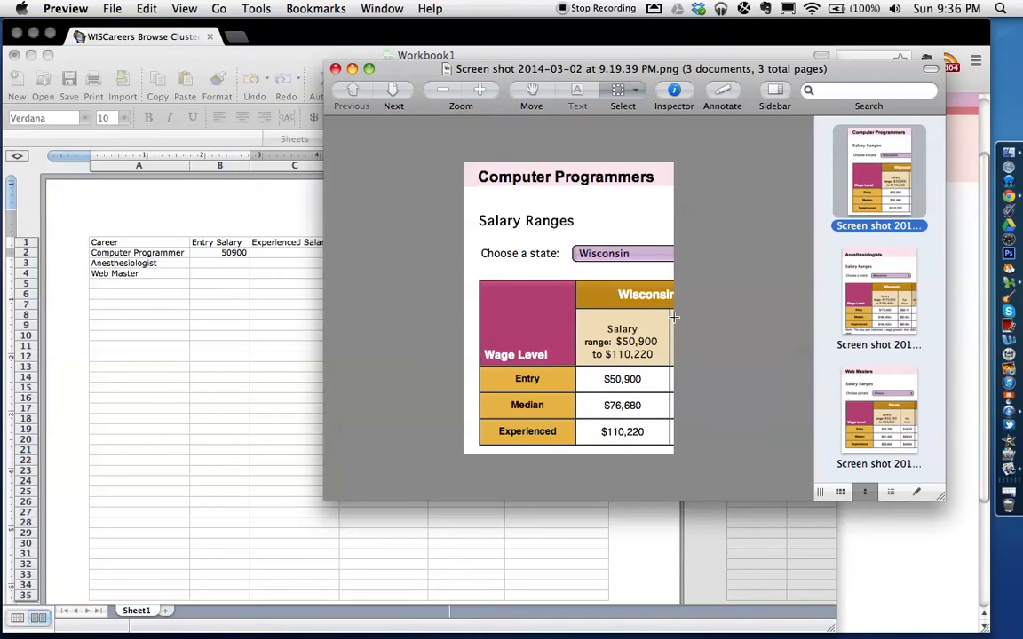
pyautogui.click(247, 285)
pyautogui.click(274, 253)
pyautogui.write('1')
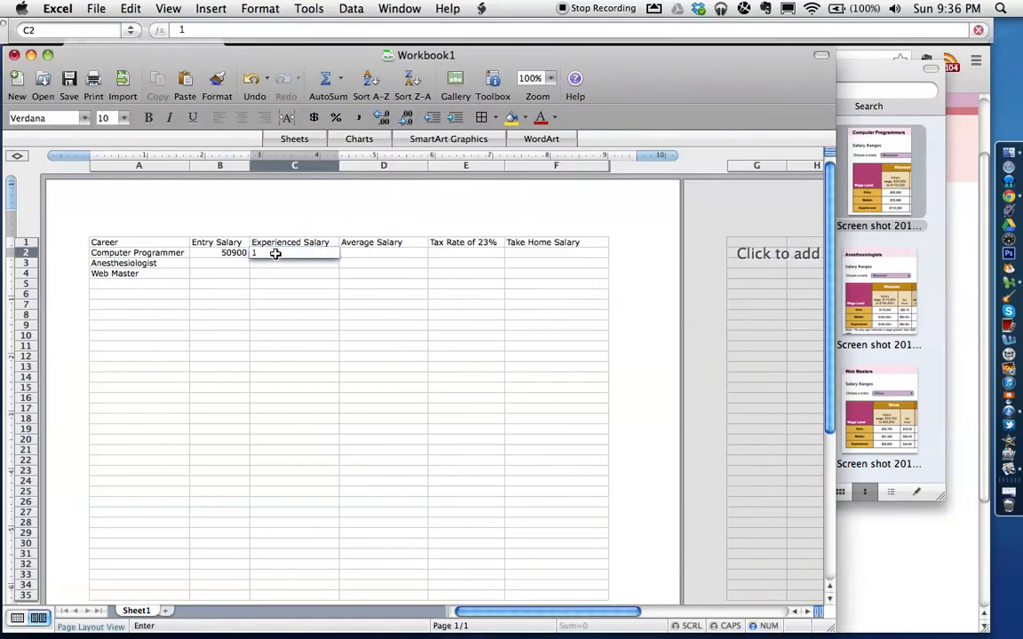
pyautogui.write('10220')
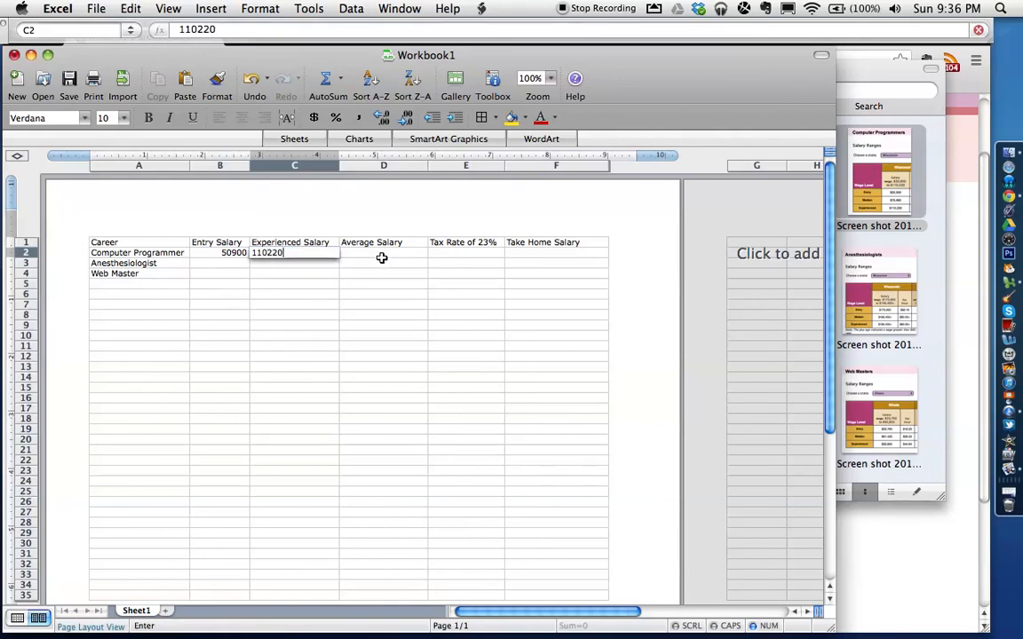
# - Look up the Anesthesiologists screenshot in Preview and enter 166400 as the Anesthesiologist entry salary in B3
pyautogui.click(236, 266)
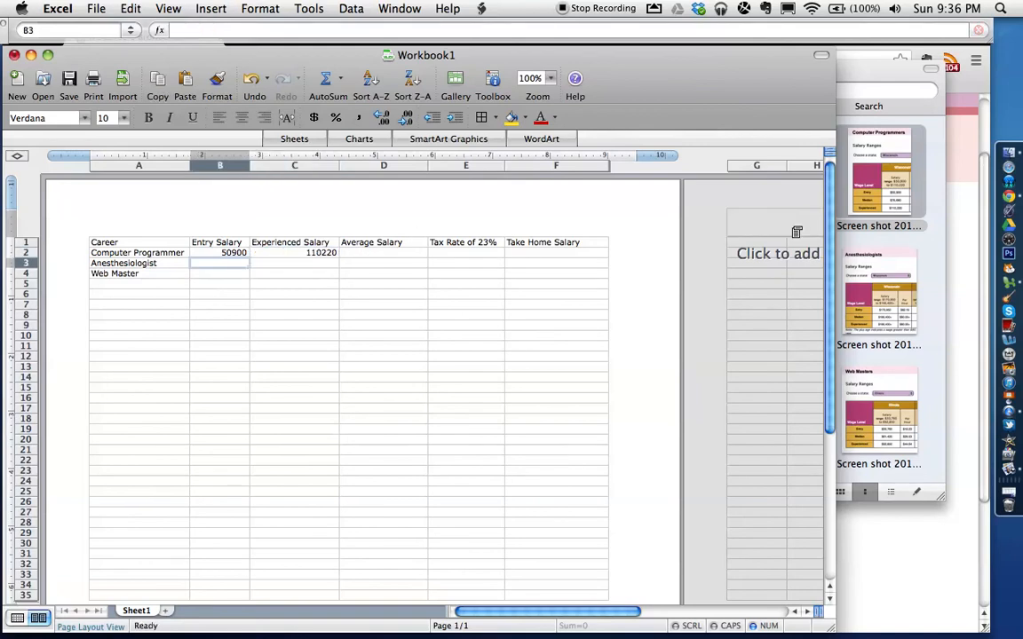
pyautogui.click(863, 243)
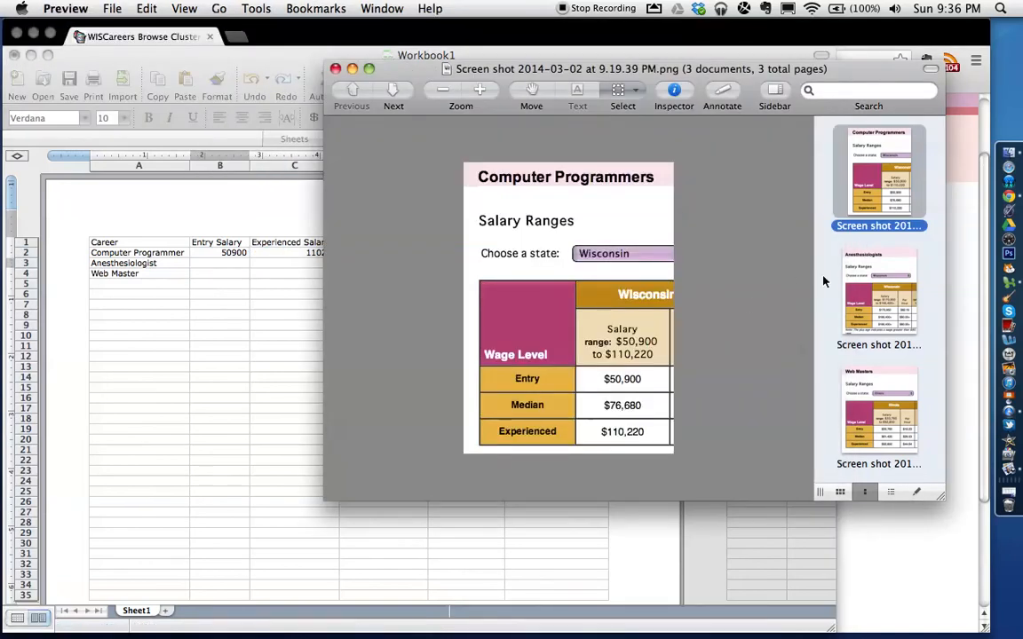
pyautogui.press('Down')
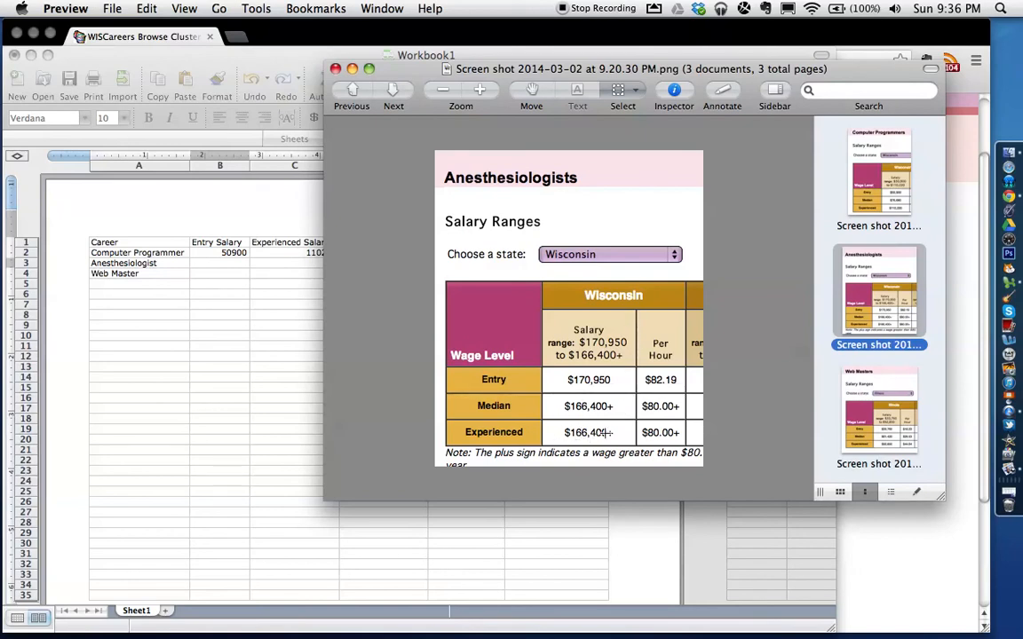
pyautogui.click(223, 265)
pyautogui.write('16')
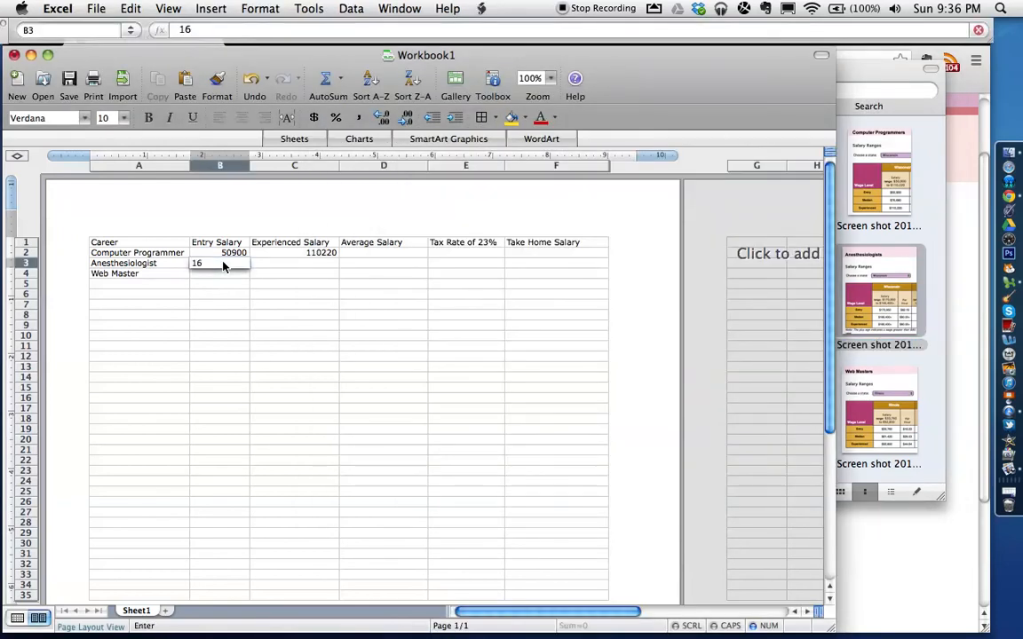
pyautogui.write('6400')
# - Recheck the Anesthesiologists screenshot in Preview and enter 170950 as the experienced salary in C3
pyautogui.click(317, 264)
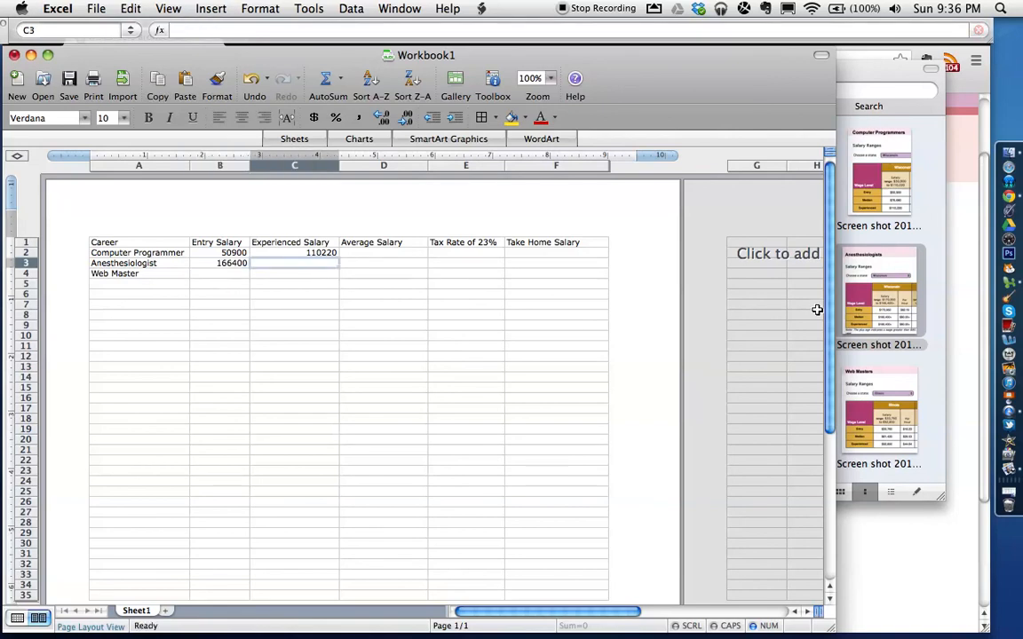
pyautogui.click(880, 297)
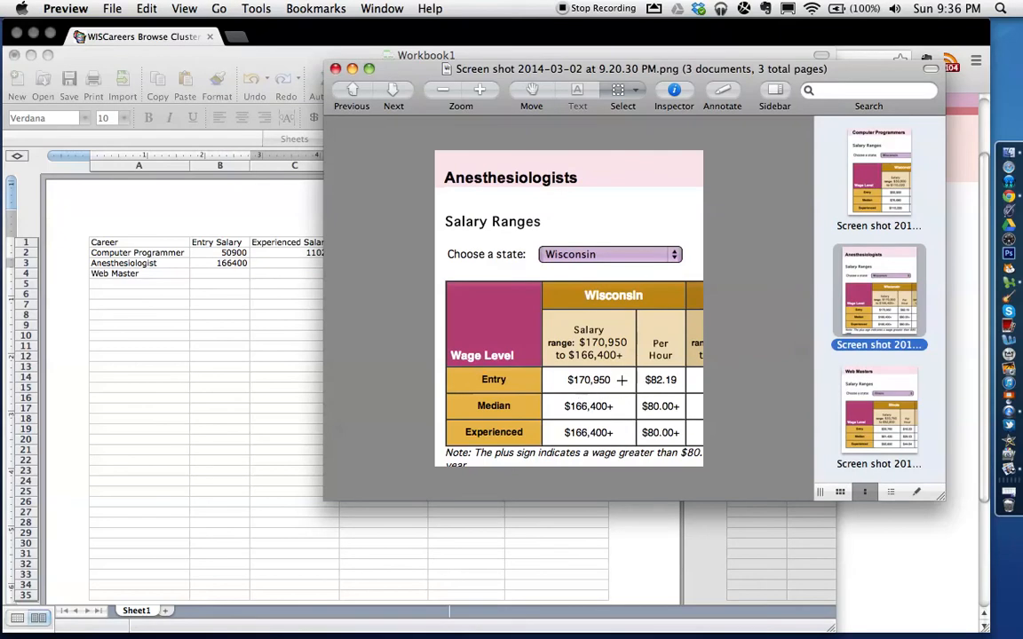
pyautogui.click(280, 268)
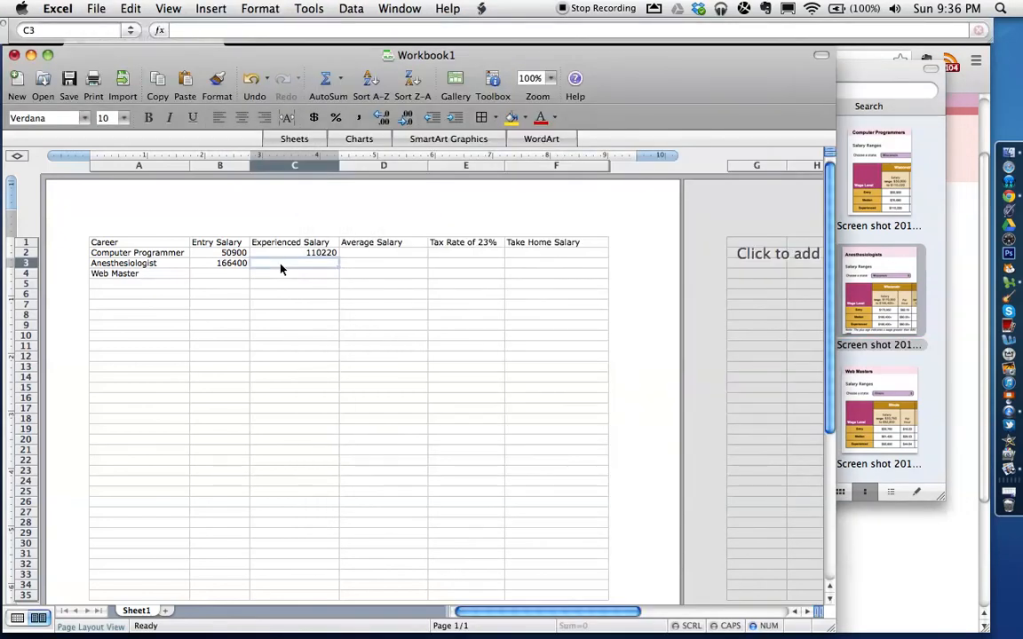
pyautogui.write('170')
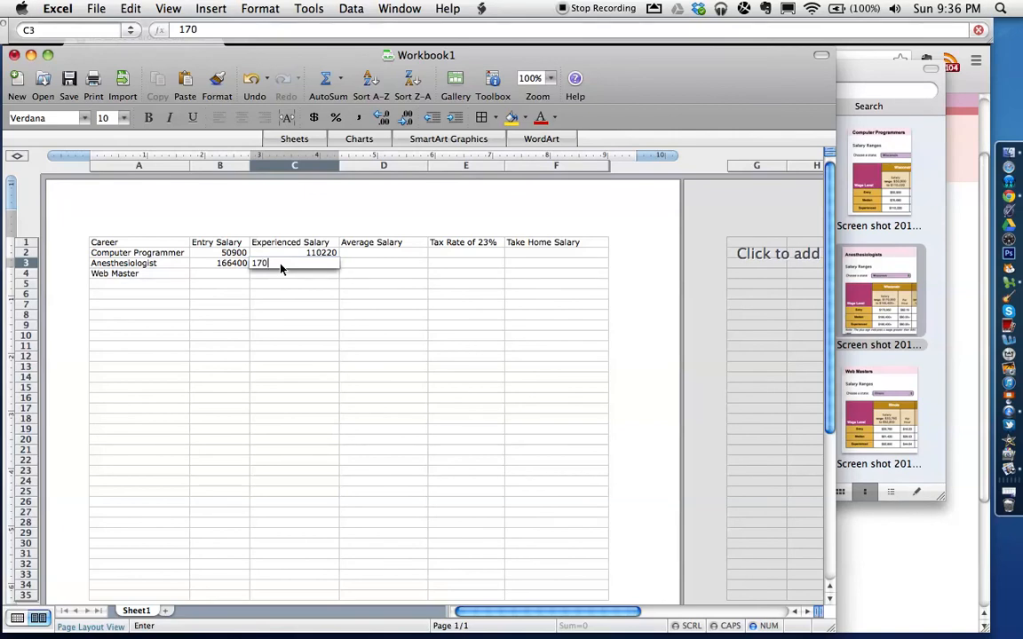
pyautogui.click(874, 330)
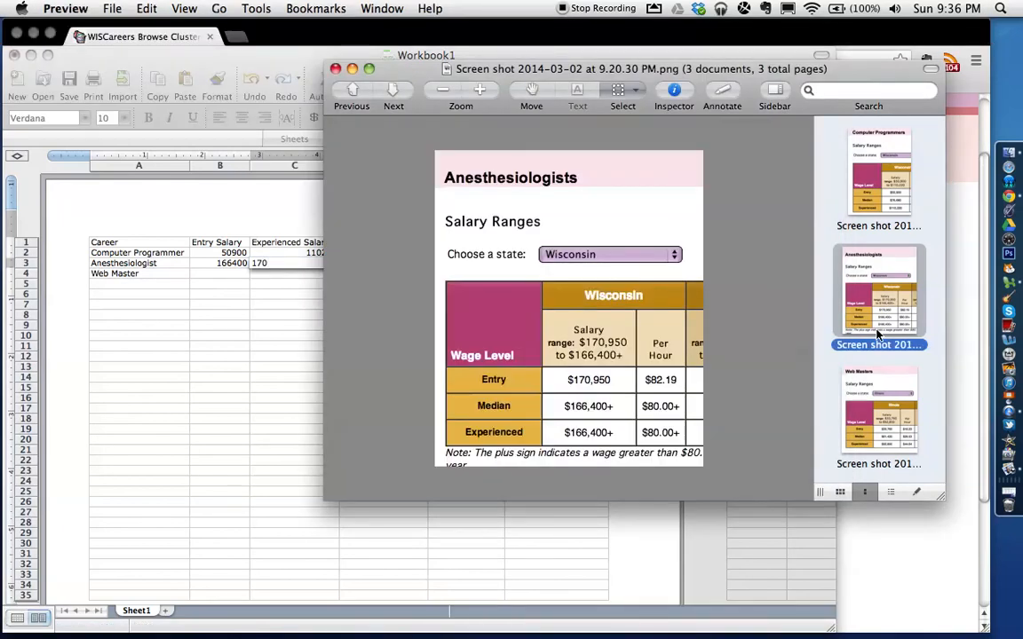
pyautogui.click(298, 266)
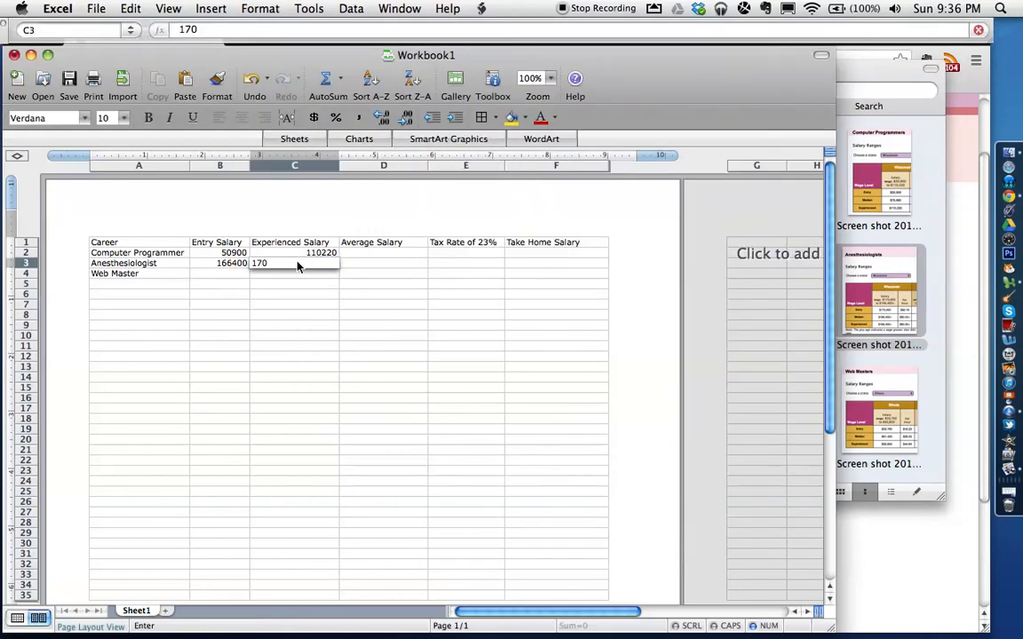
pyautogui.write('950')
# - Look up the Web Masters screenshot in Preview and enter 33760 as the Web Master entry salary in B4
pyautogui.click(200, 273)
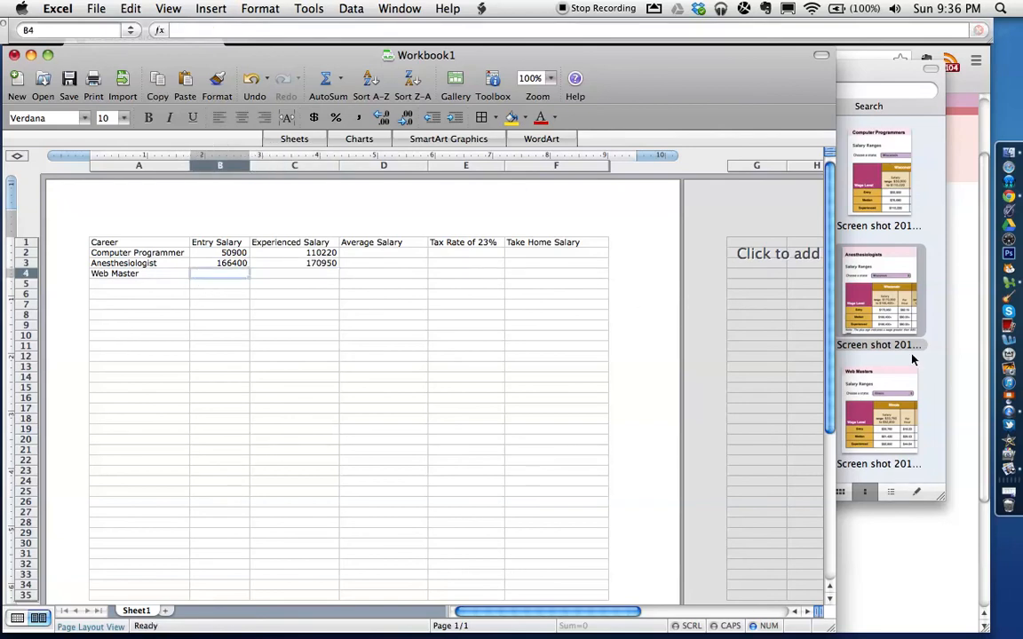
pyautogui.click(899, 400)
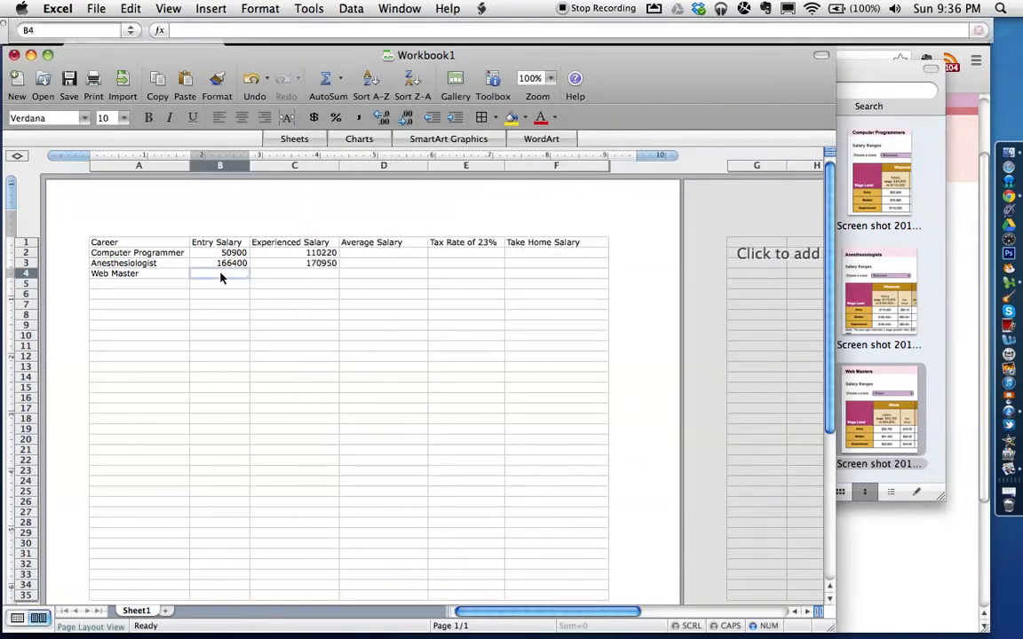
pyautogui.write('33760')
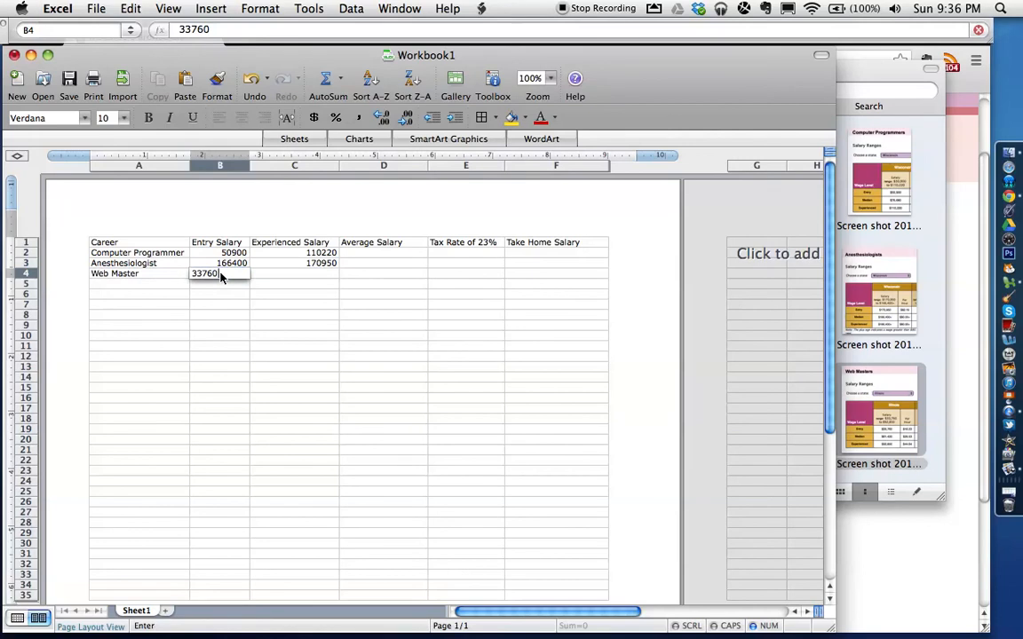
# - Check the Web Masters screenshot in Preview again and enter 92850 as the experienced salary in C4
pyautogui.click(269, 275)
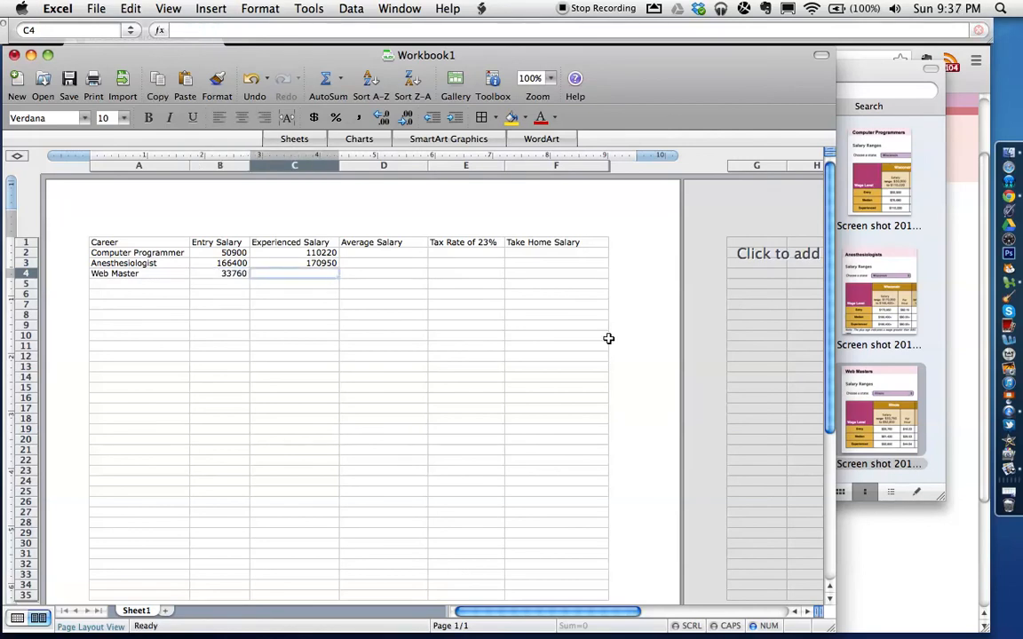
pyautogui.click(871, 375)
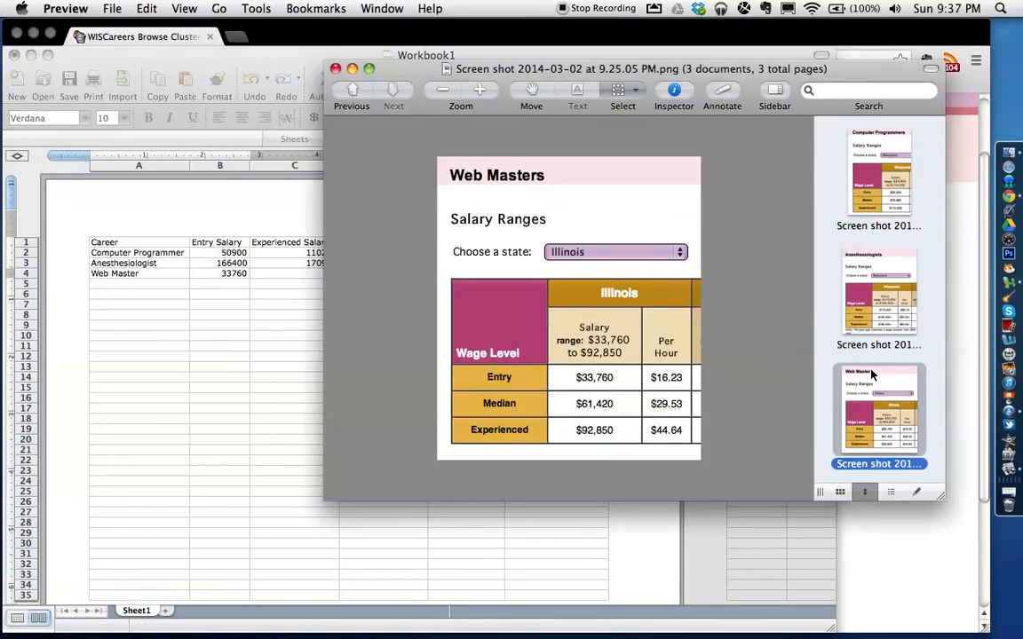
pyautogui.click(291, 276)
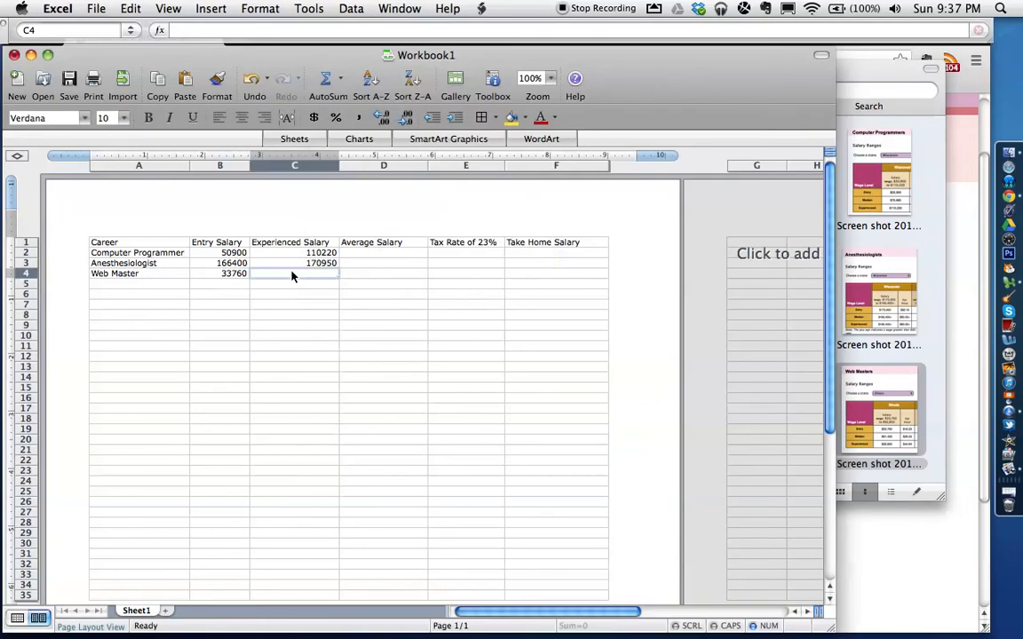
pyautogui.write('92')
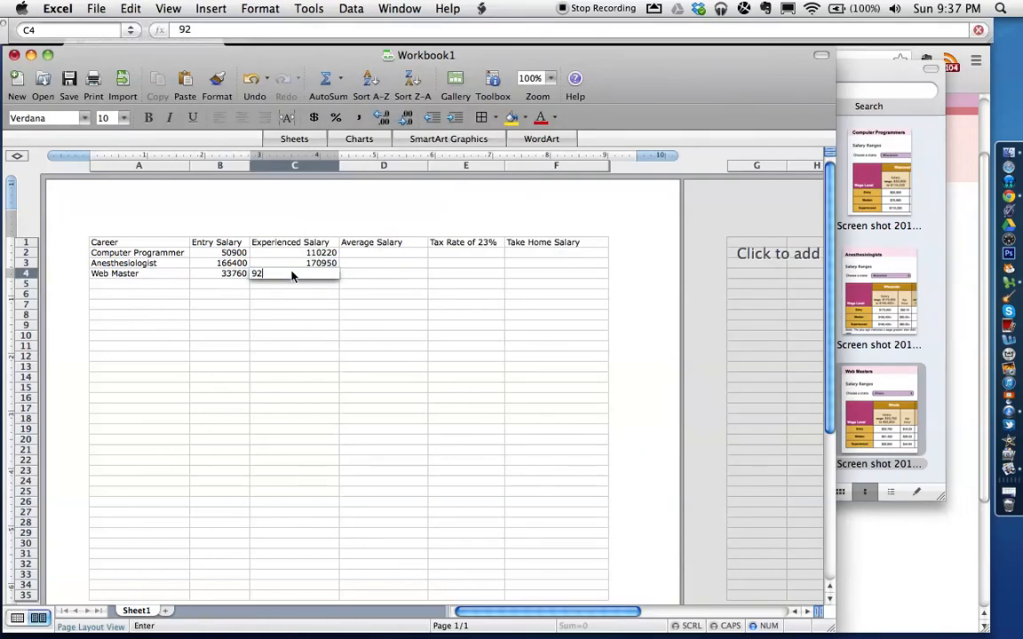
pyautogui.write('850')
pyautogui.press('Return')
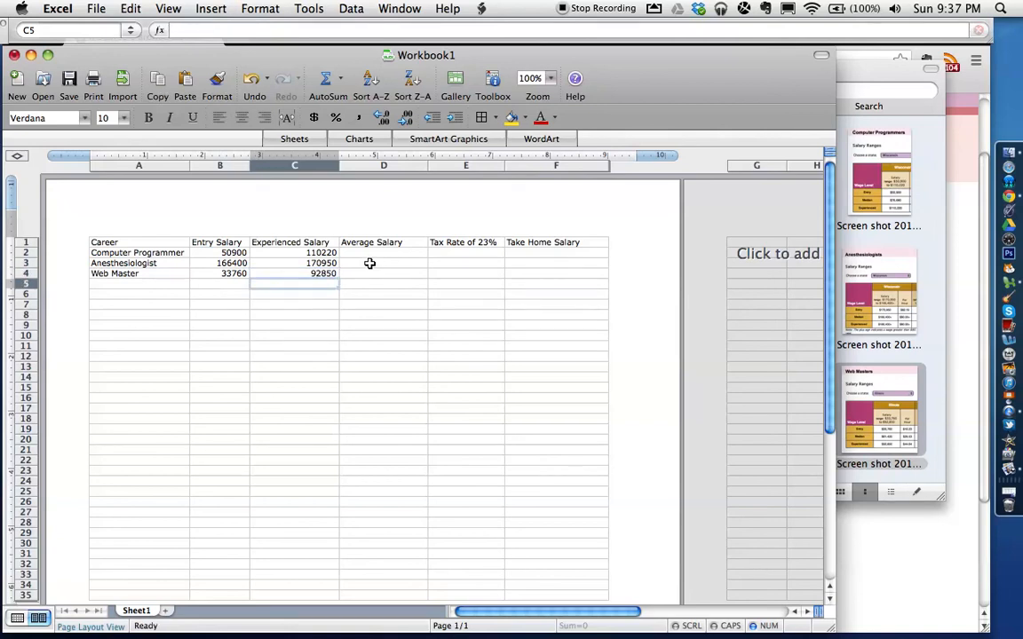
# - Calculate the Computer Programmer average salary in D2 with =AVERAGE(B2:C2) and fill the formula down to D4
pyautogui.click(284, 254)
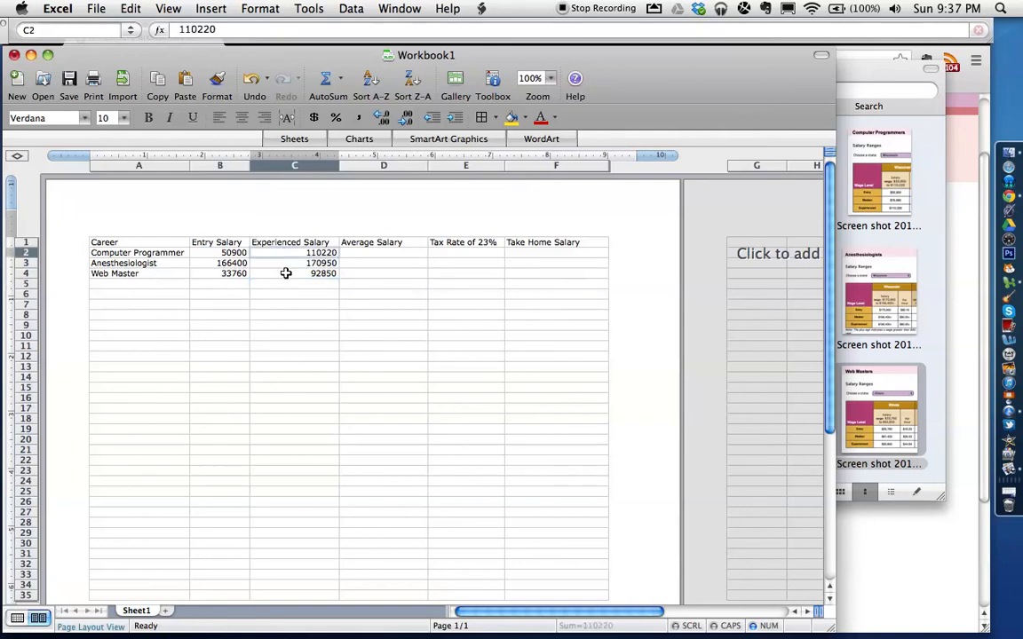
pyautogui.click(370, 254)
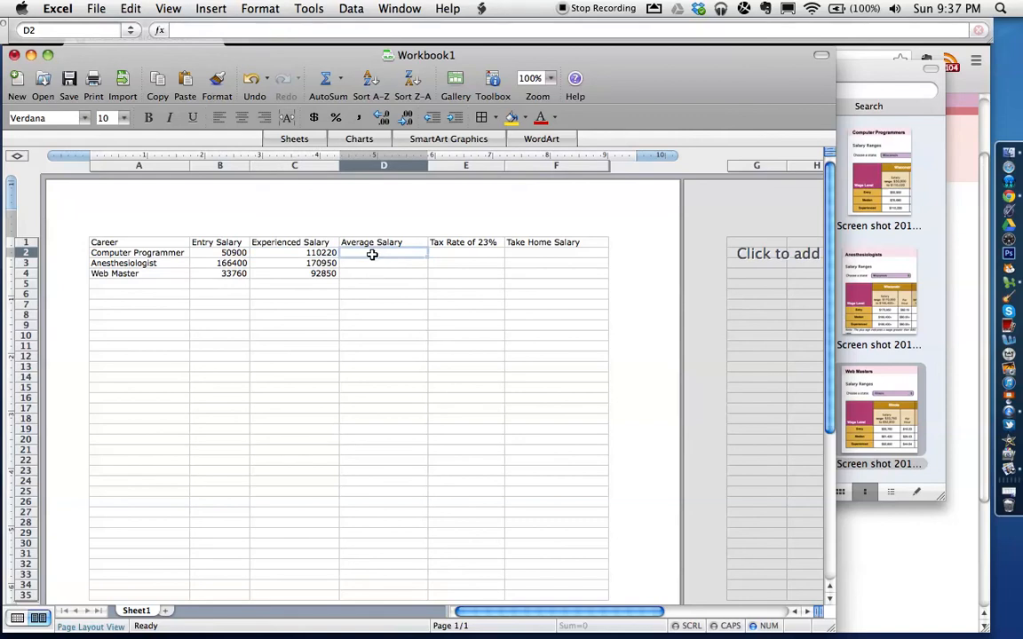
pyautogui.click(341, 81)
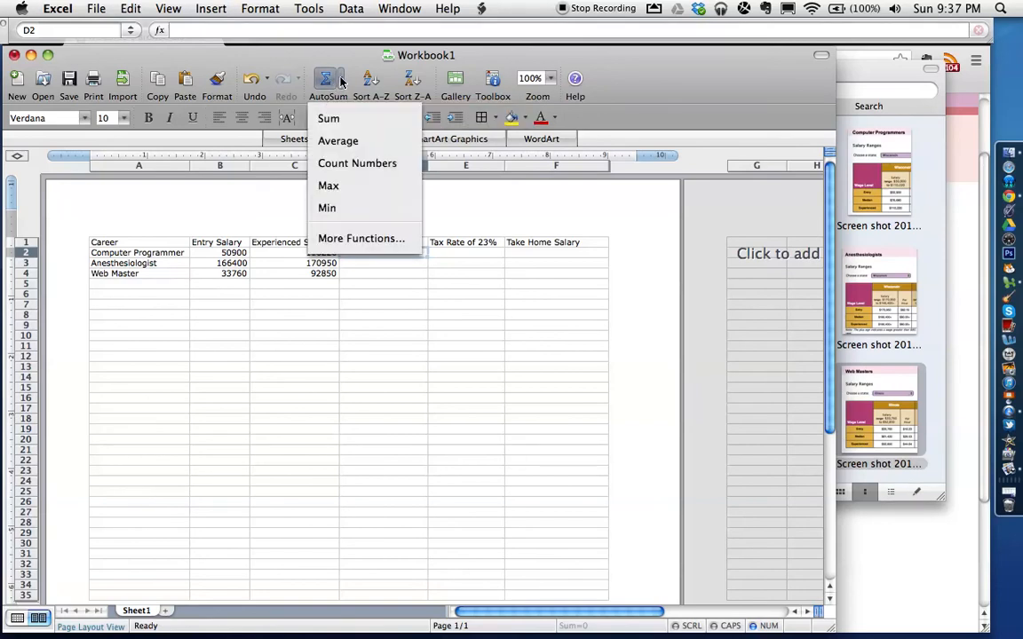
pyautogui.click(349, 143)
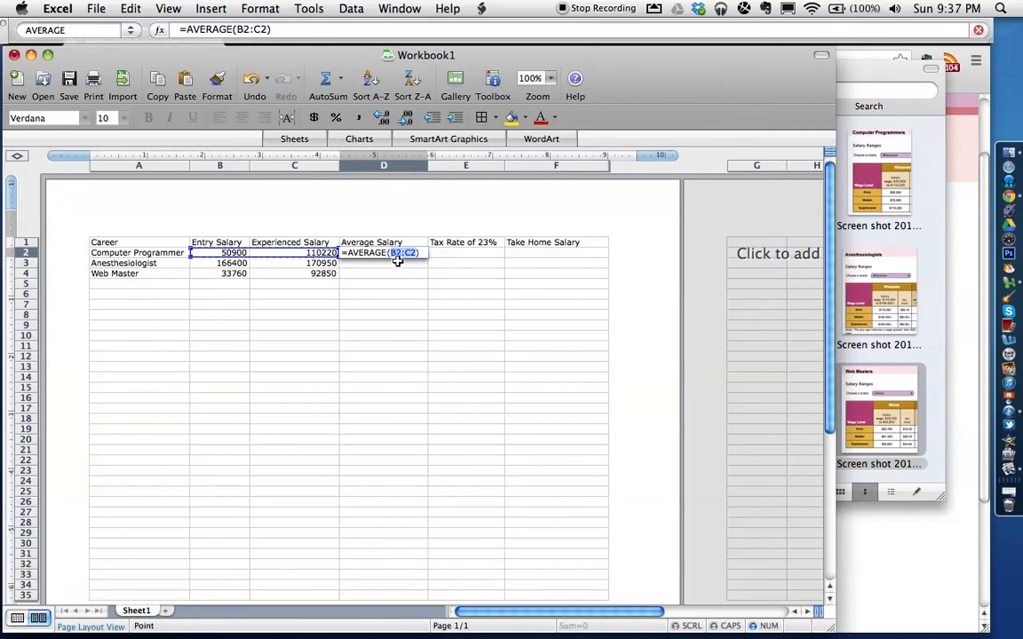
pyautogui.press('Return')
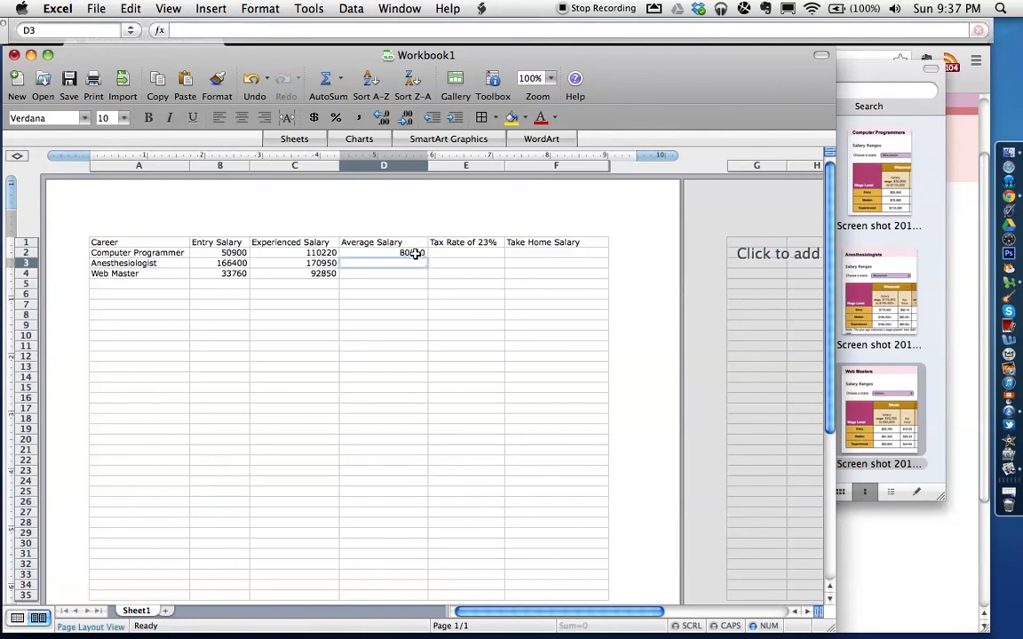
pyautogui.click(415, 254)
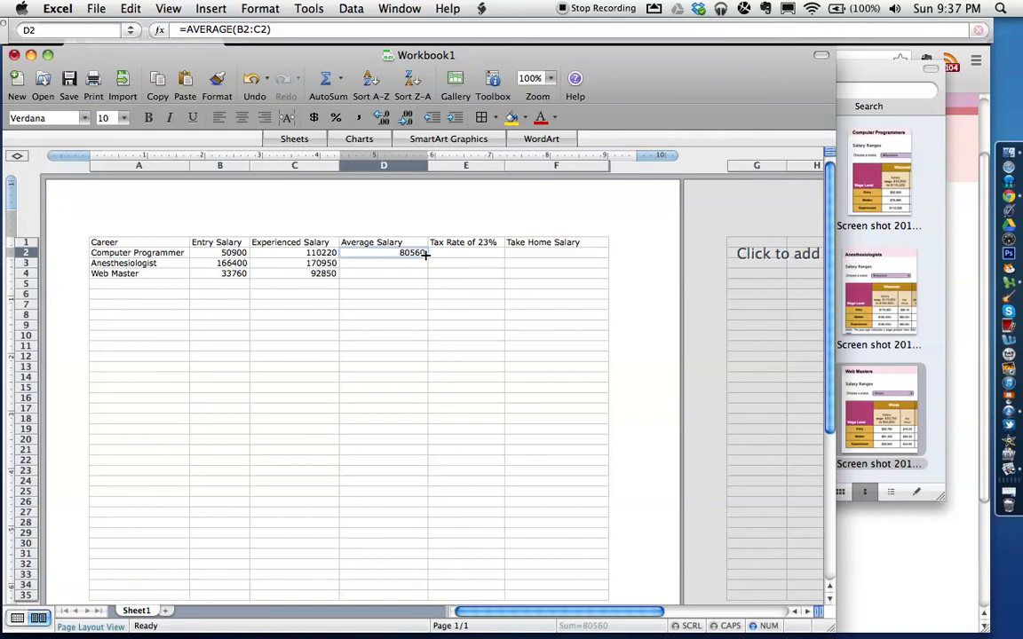
pyautogui.moveTo(427, 254); pyautogui.dragTo(427, 277)
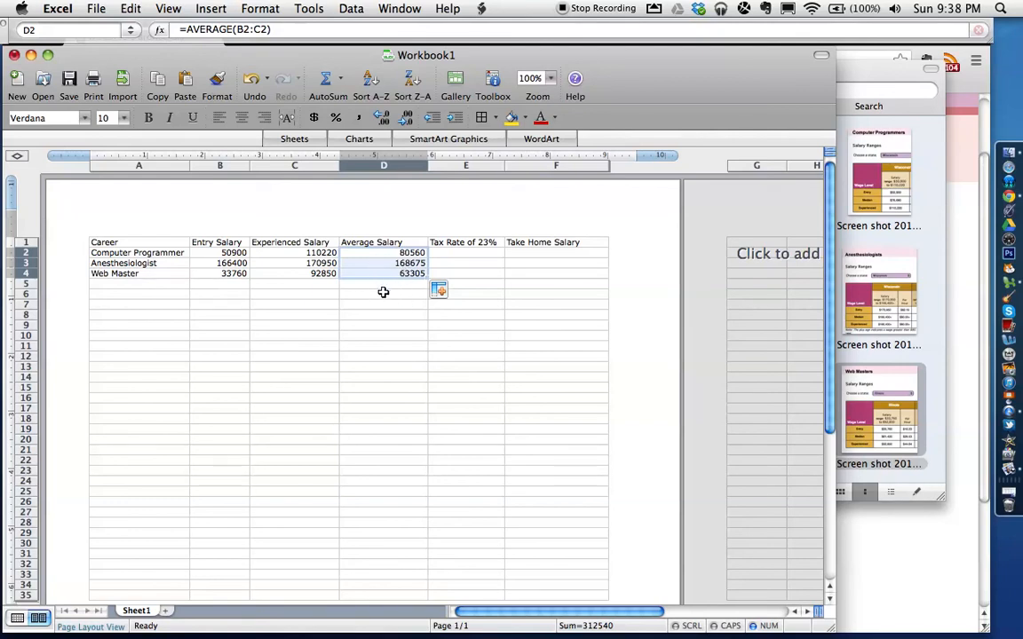
# - Calculate the 23% tax on the average salary in E2 with =(D2*.23) and fill the formula down to E4
pyautogui.click(451, 252)
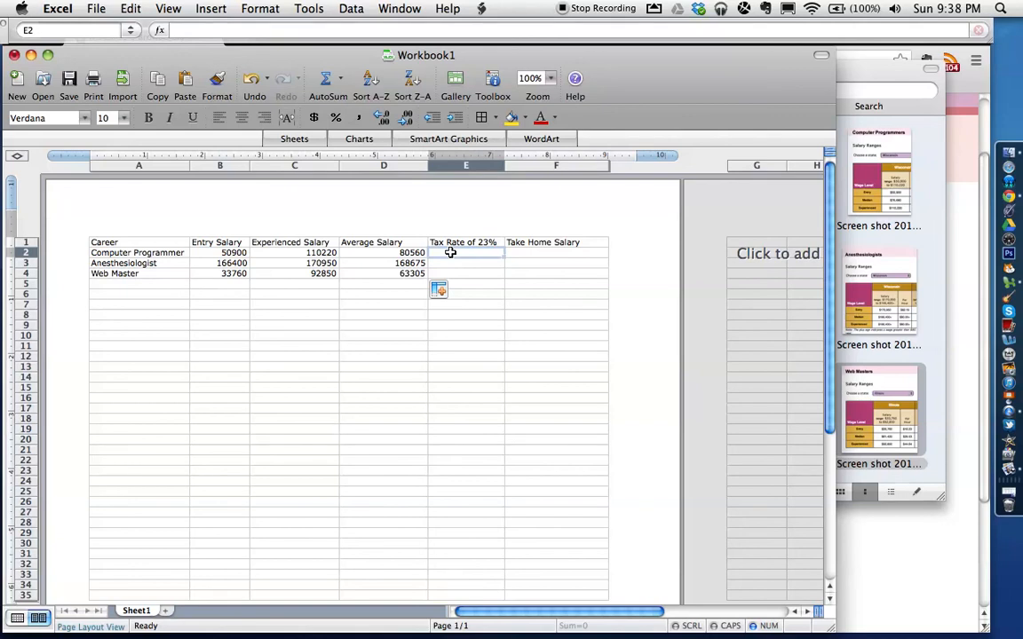
pyautogui.write('=')
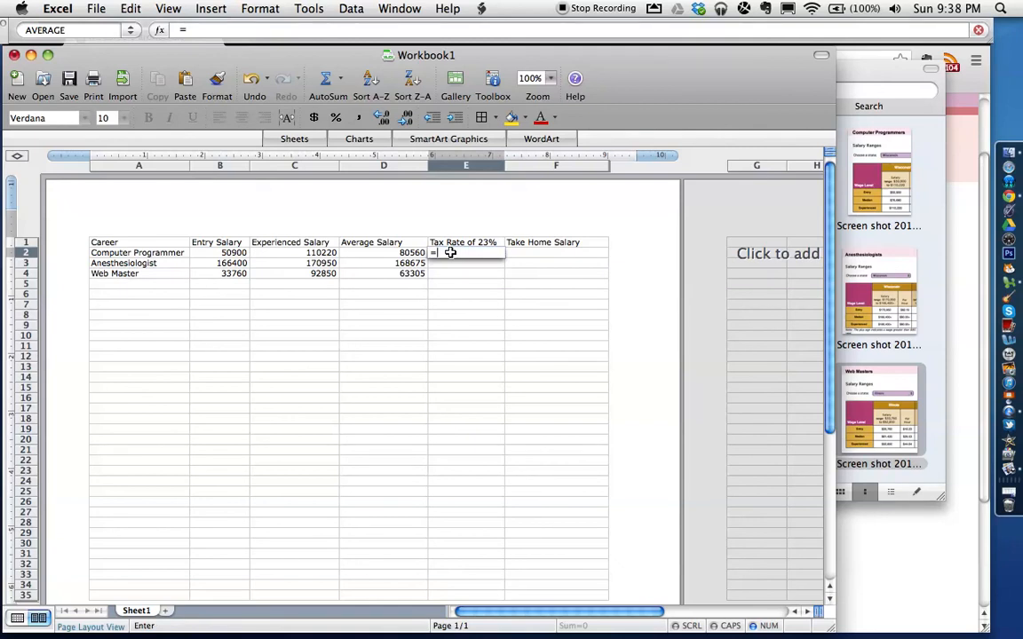
pyautogui.write('(')
pyautogui.click(386, 254)
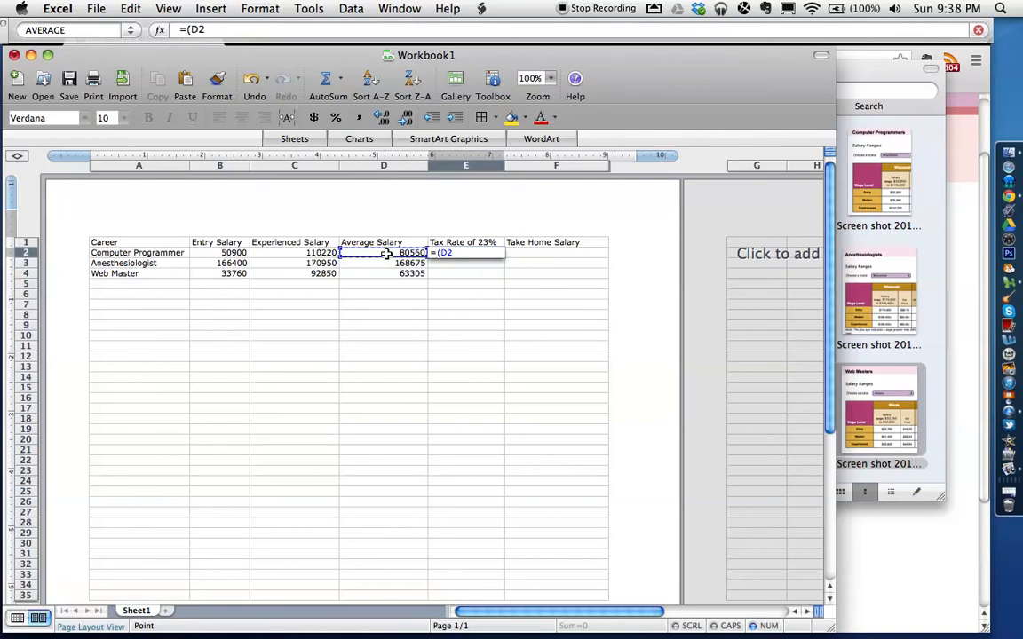
pyautogui.write('*.23)(')
pyautogui.press('Return')
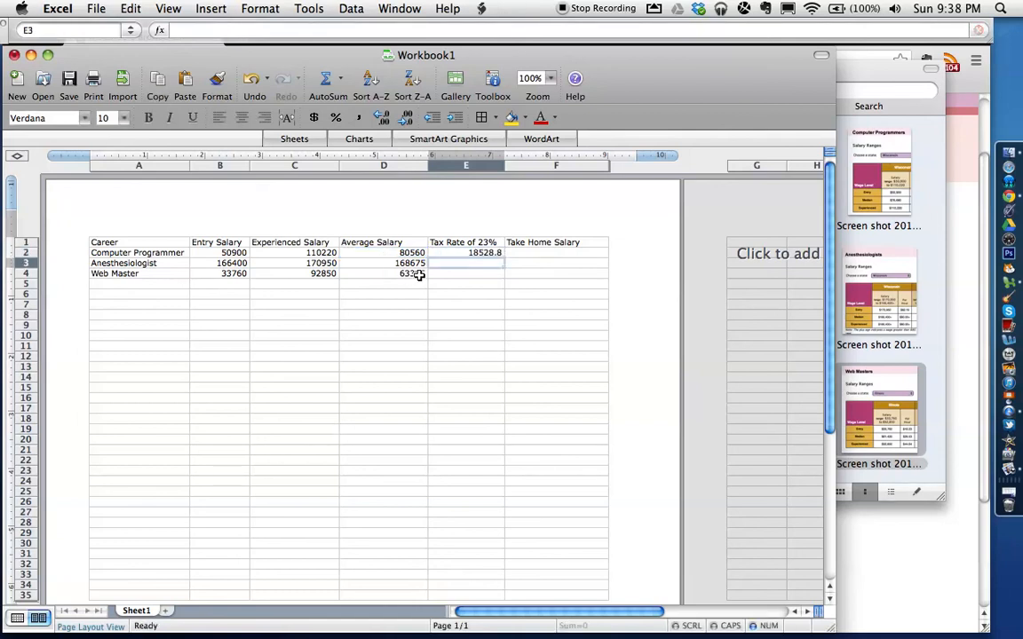
pyautogui.click(486, 252)
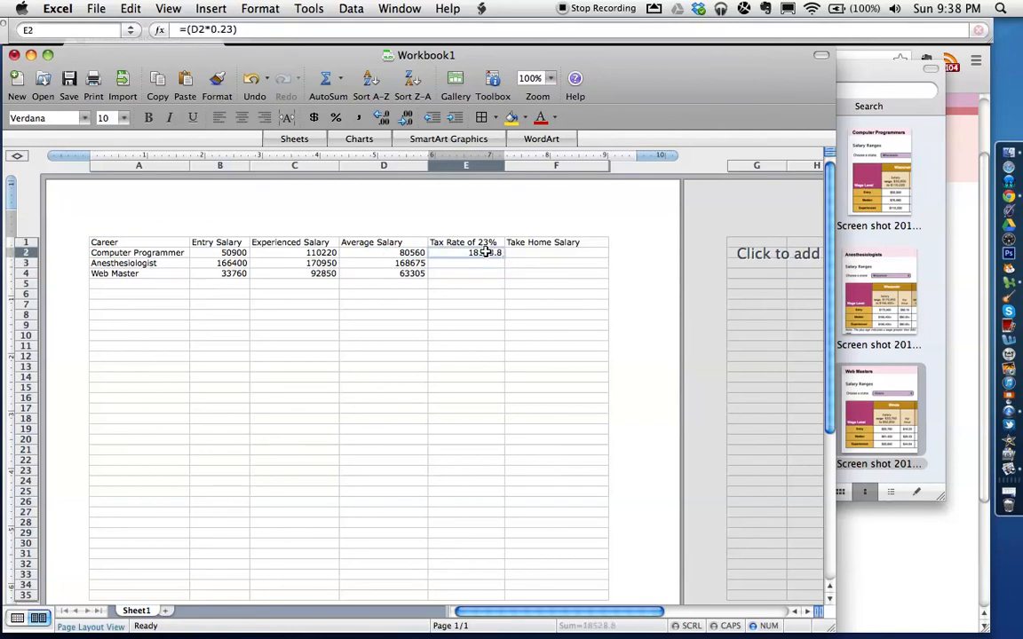
pyautogui.moveTo(503, 257); pyautogui.dragTo(503, 275)
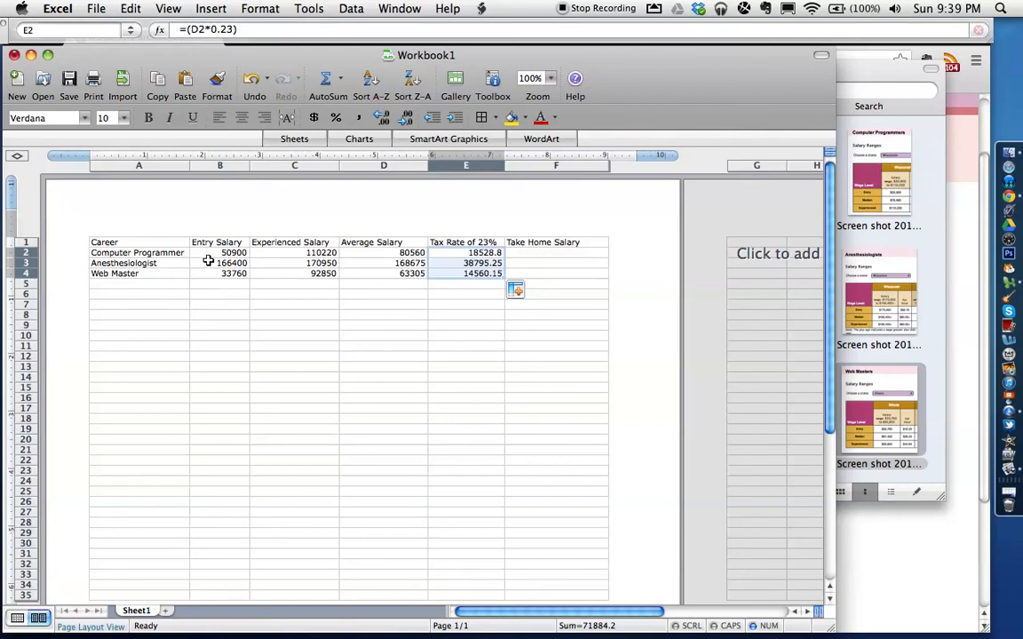
# - Format the salary and tax cells B2:F4, including the empty Take Home Salary cells, as Currency
pyautogui.moveTo(205, 253); pyautogui.dragTo(535, 273)
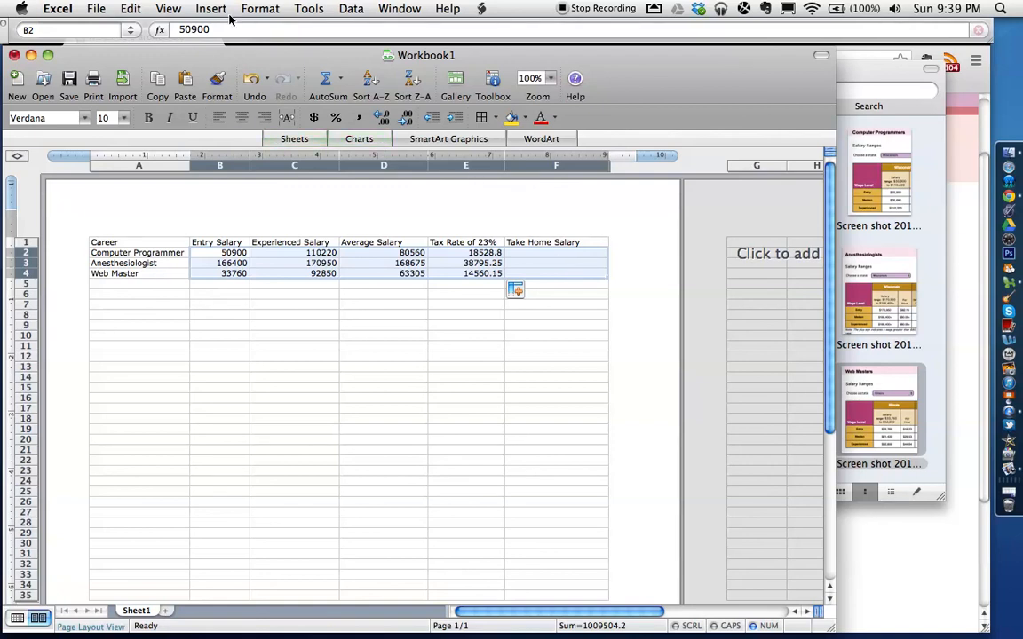
pyautogui.click(494, 80)
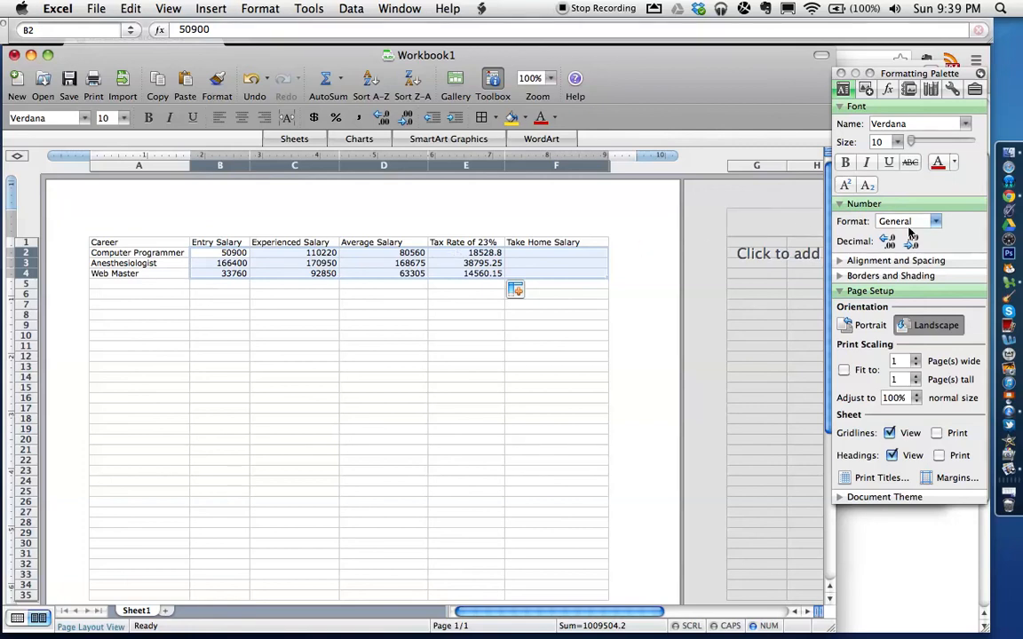
pyautogui.click(936, 228)
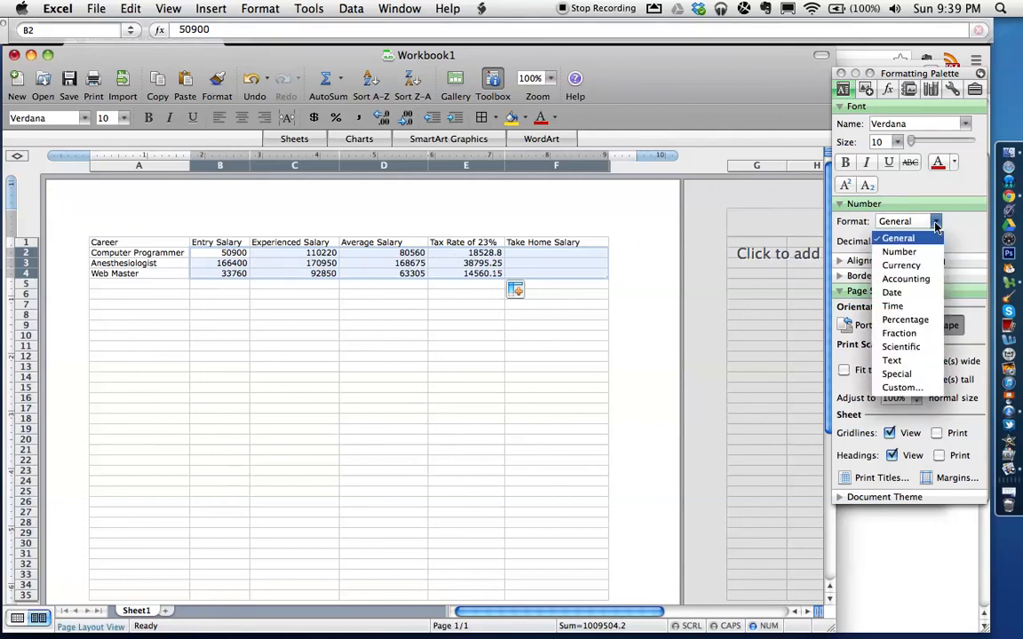
pyautogui.click(901, 265)
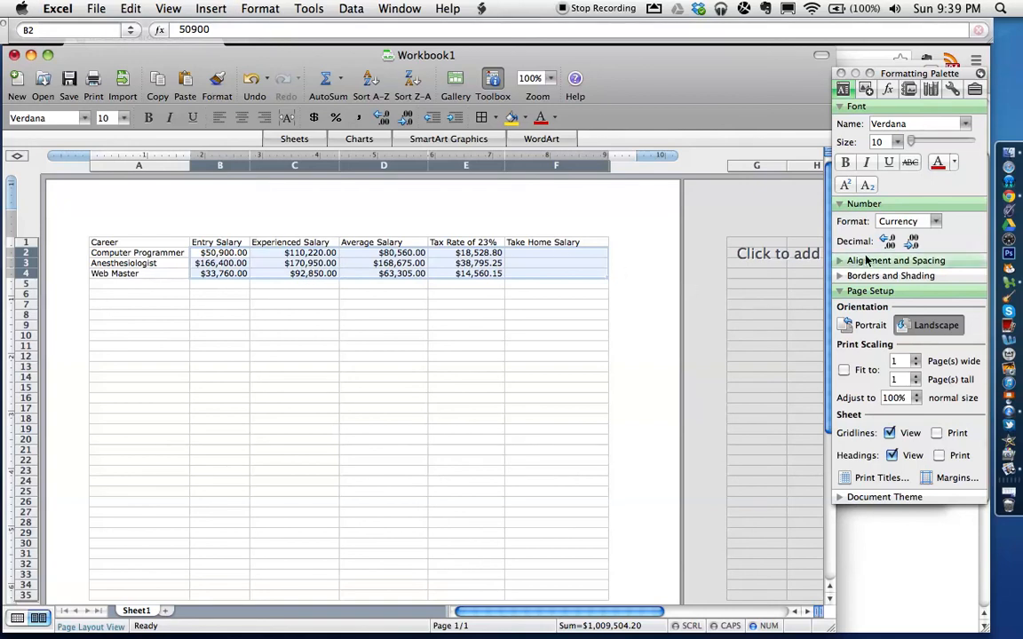
# - Reduce the currency values in B2:F4 to zero decimal places so that they display as whole dollars
pyautogui.click(914, 245)
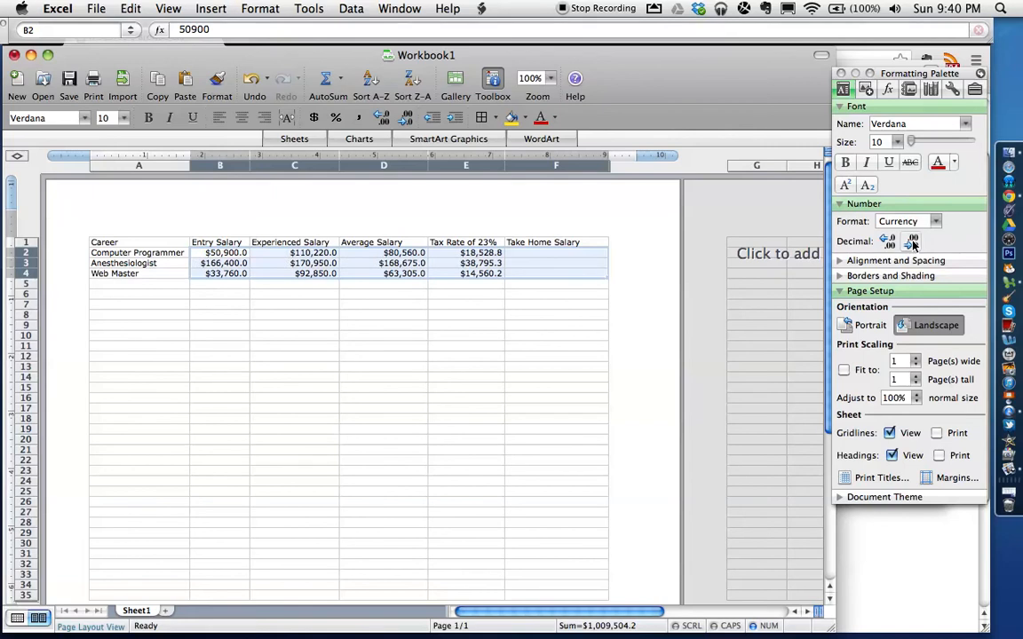
pyautogui.click(914, 245)
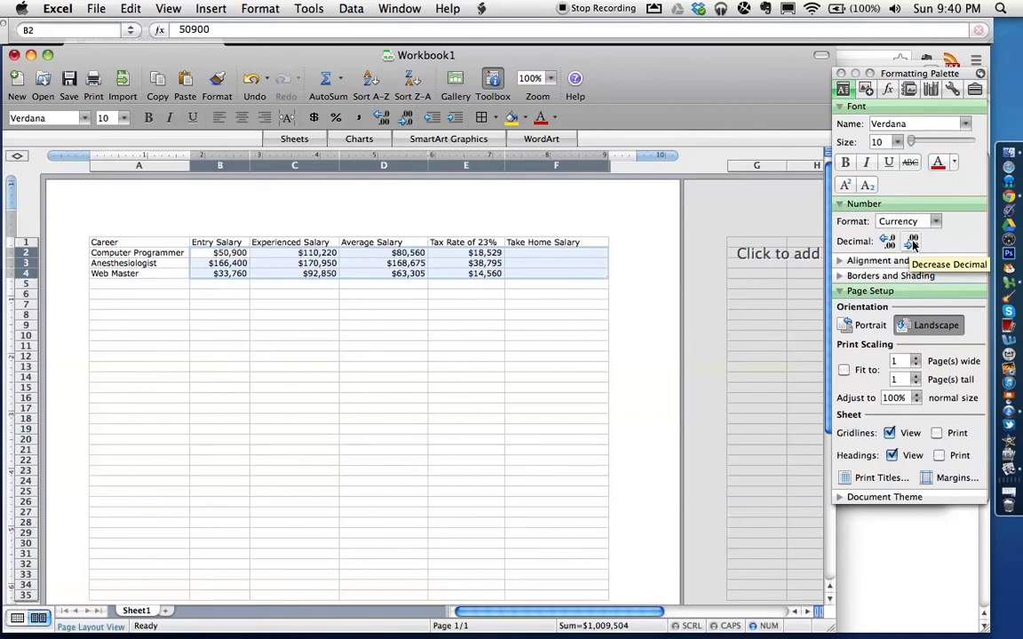
pyautogui.click(548, 302)
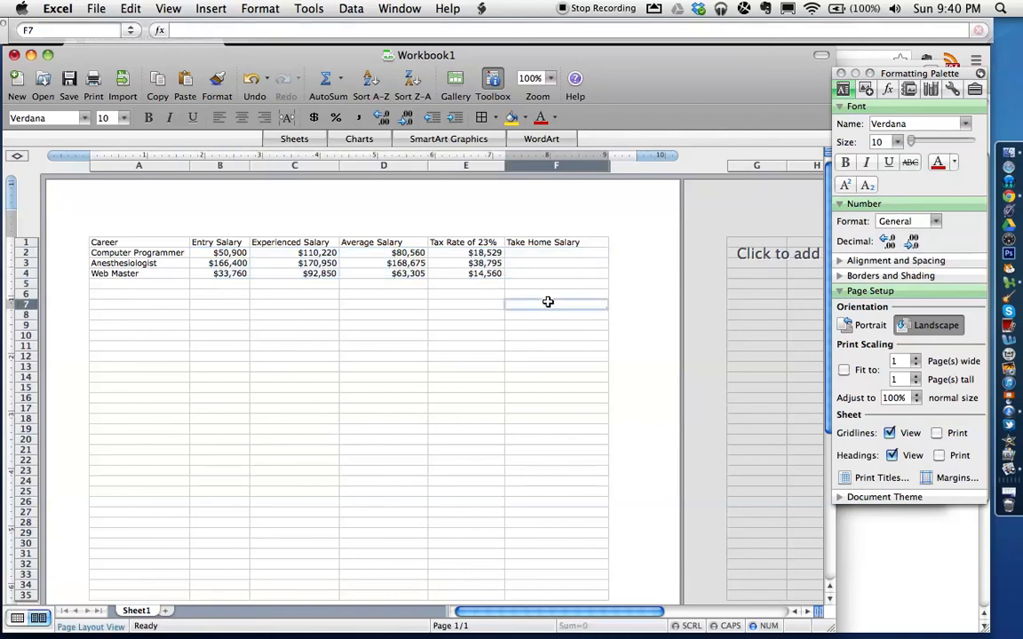
# - Calculate the Computer Programmer take-home salary in F2 with =(D2-E2) and fill the formula down to F4
pyautogui.click(536, 252)
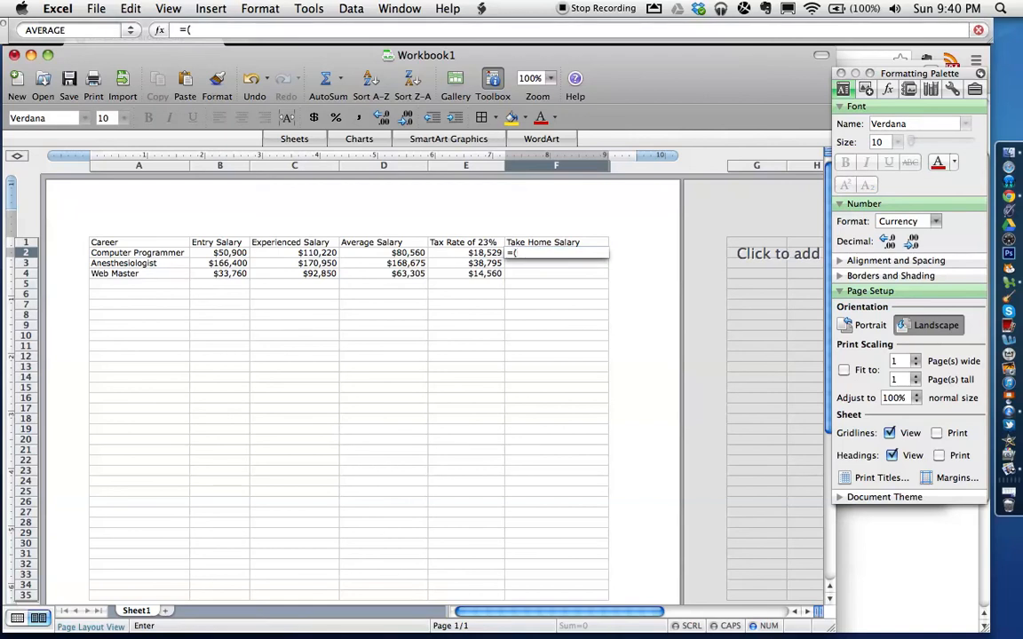
pyautogui.click(397, 253)
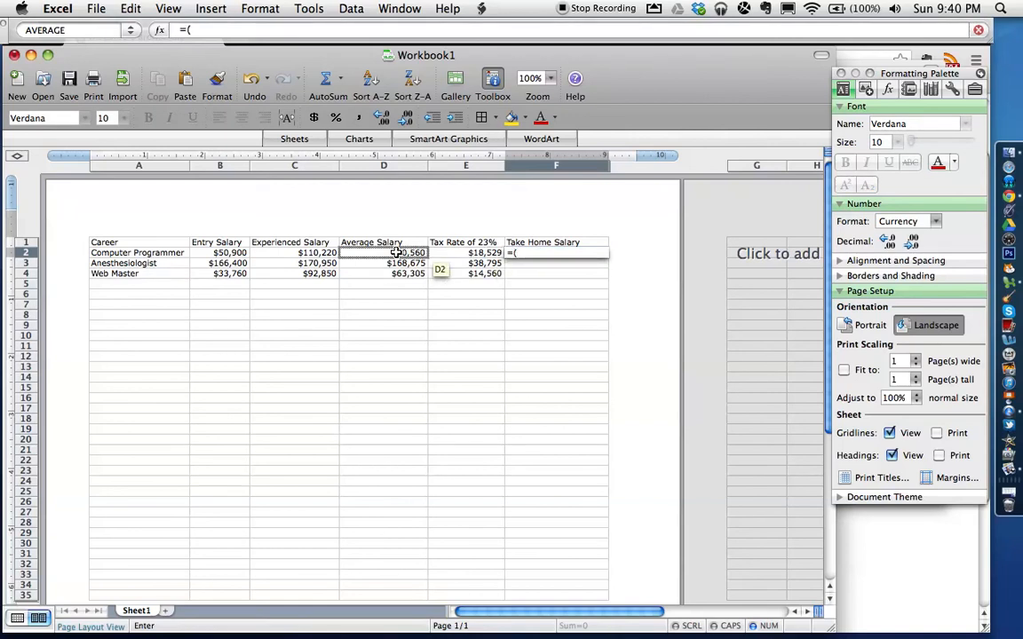
pyautogui.write('-')
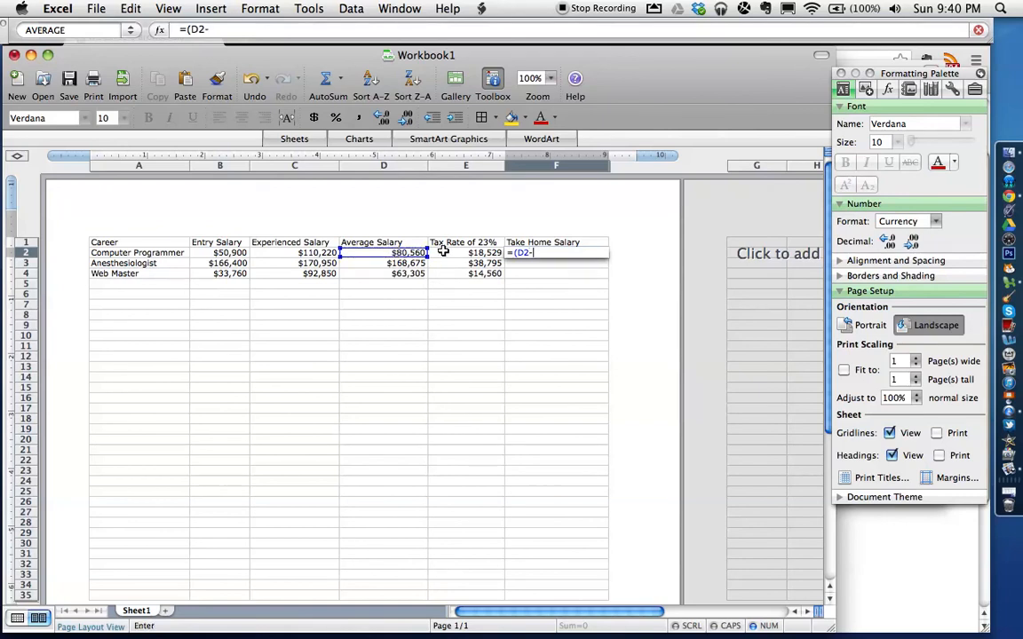
pyautogui.click(444, 254)
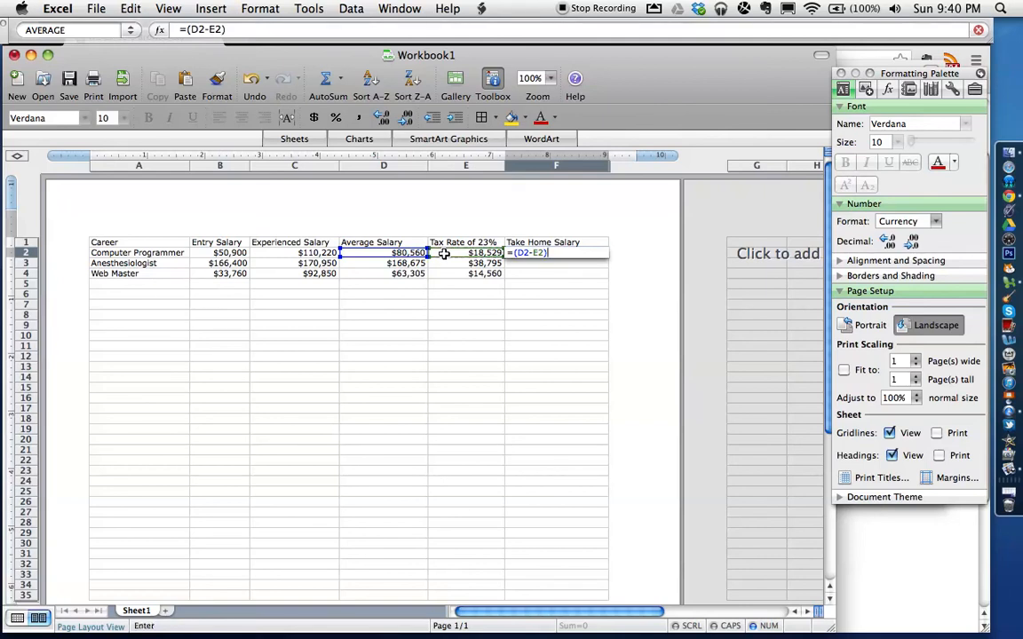
pyautogui.write(')')
pyautogui.press('Return')
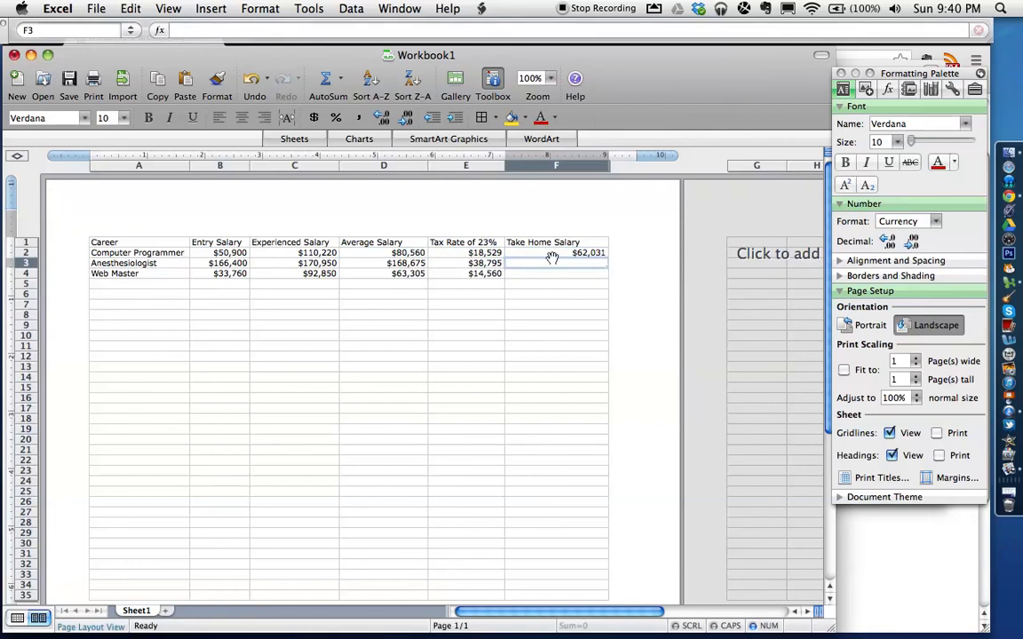
pyautogui.click(603, 255)
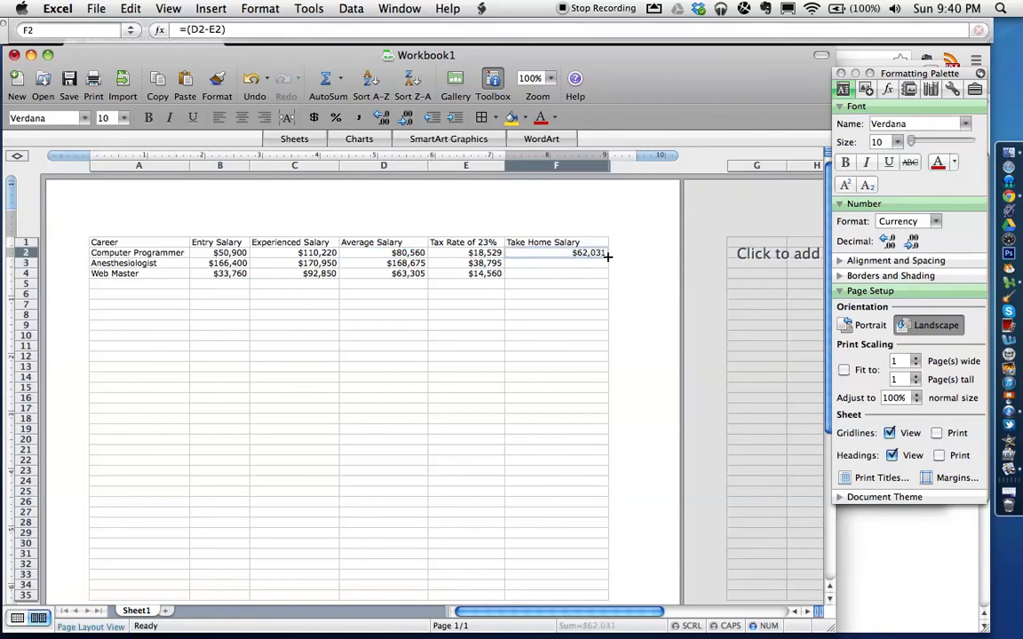
pyautogui.moveTo(607, 255); pyautogui.dragTo(602, 278)
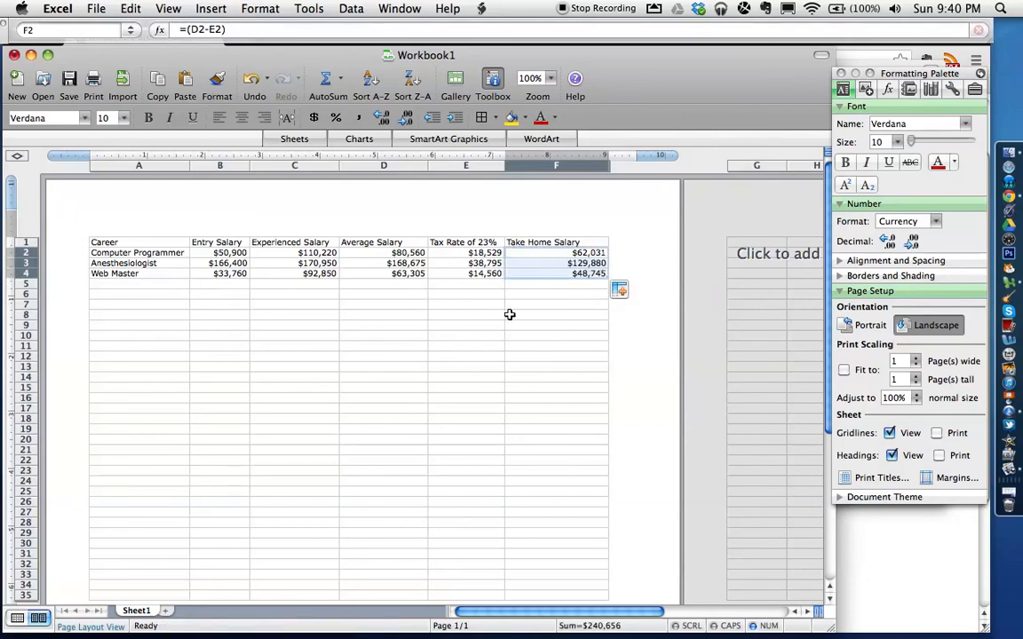
pyautogui.click(552, 253)
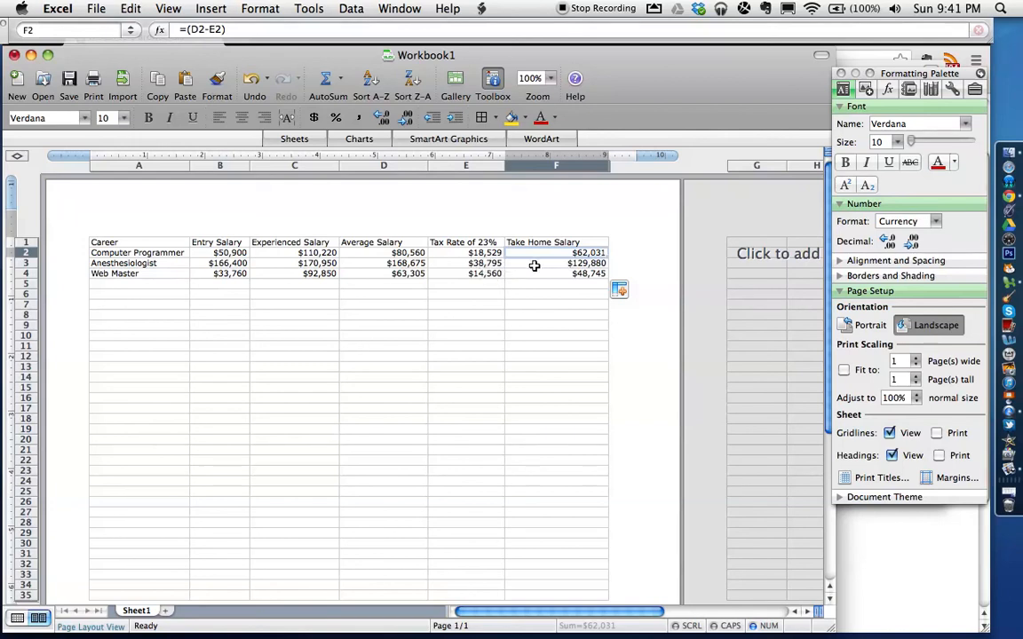
pyautogui.click(487, 283)
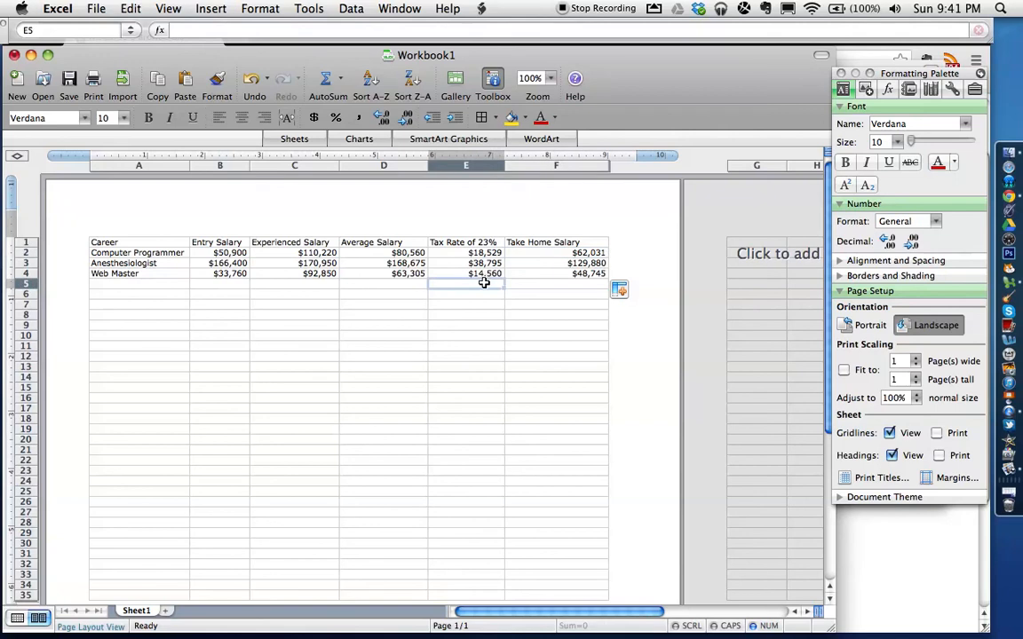